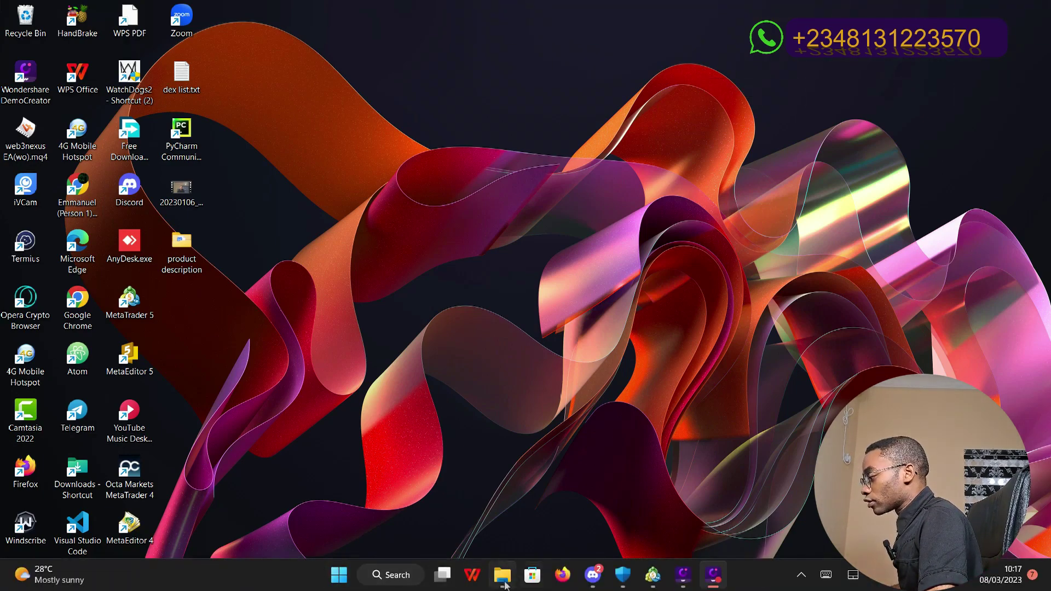
- Copy the Fluronix Vixibot.ex5 file from the Downloads folder and clear the open windows from the desktop
click(502, 575)
click(267, 279)
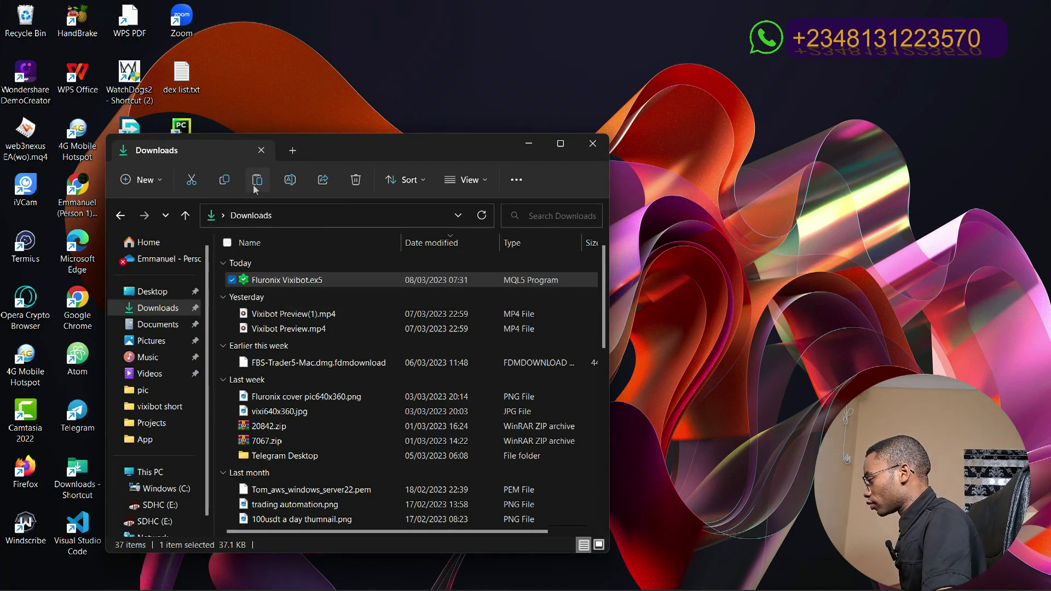
key(super+d)
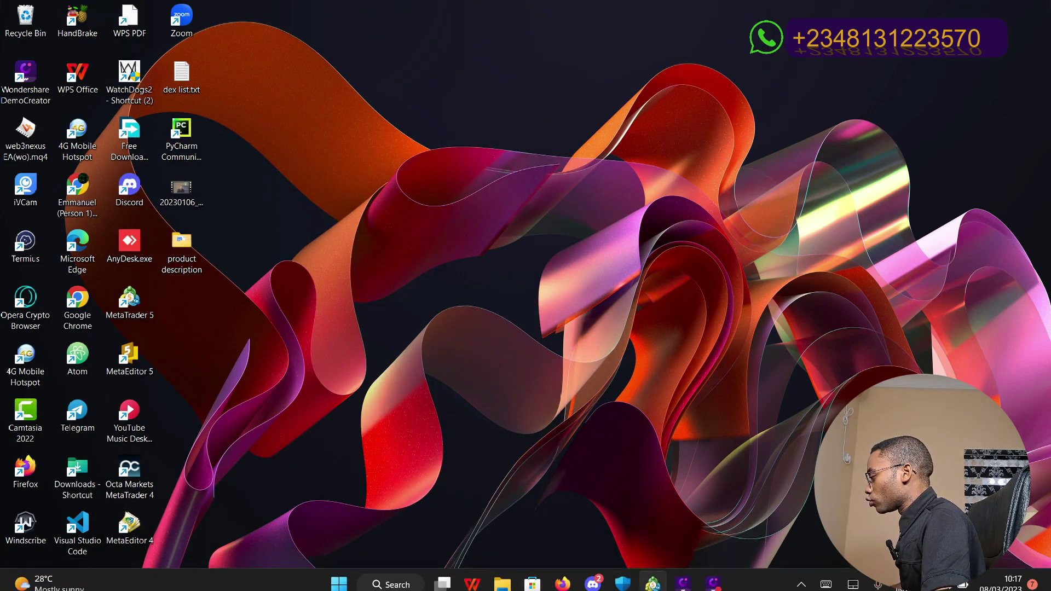
- Switch to MetaTrader 5, maximize it, and browse its data folder to MQL5 > Experts > Advisors
key(alt+Tab)
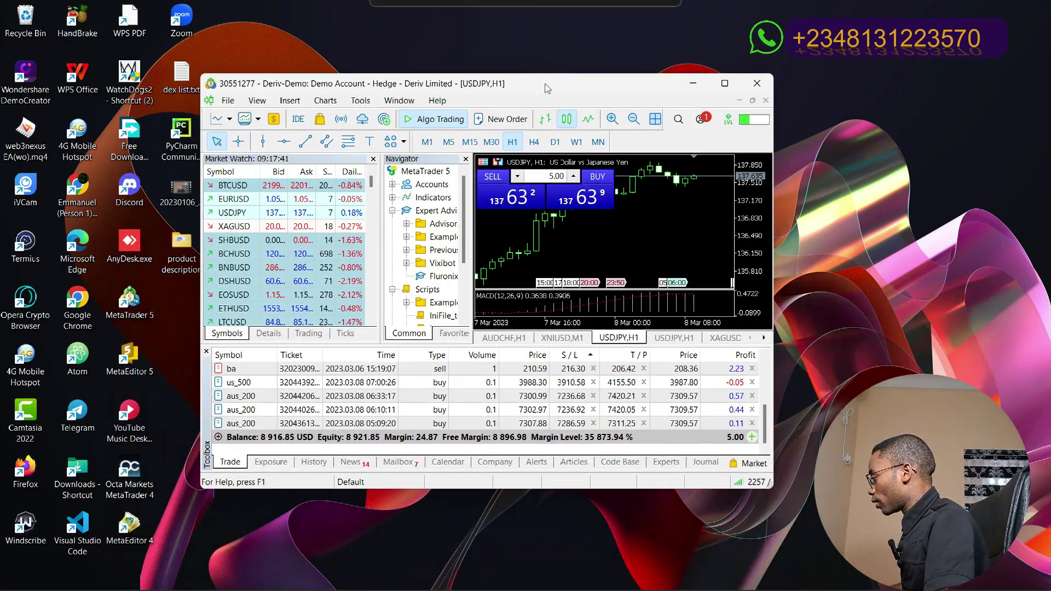
click(726, 83)
click(34, 24)
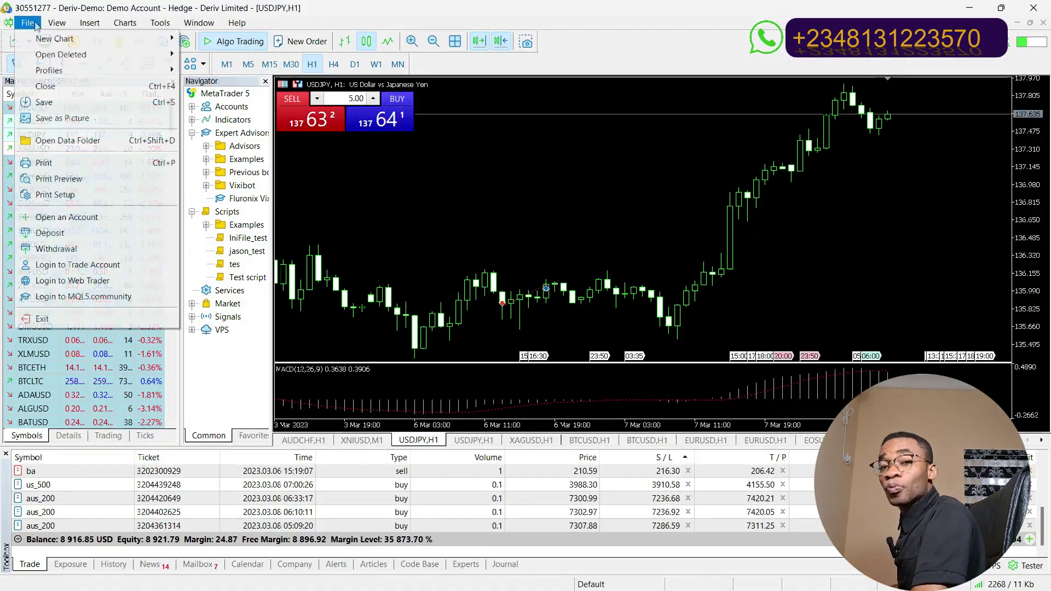
click(52, 141)
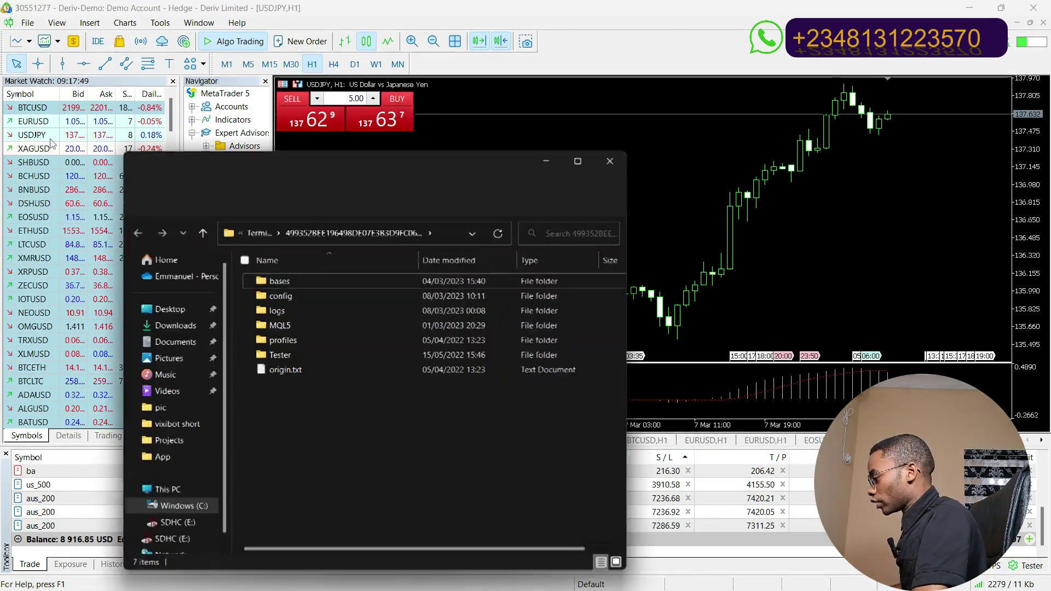
click(291, 325)
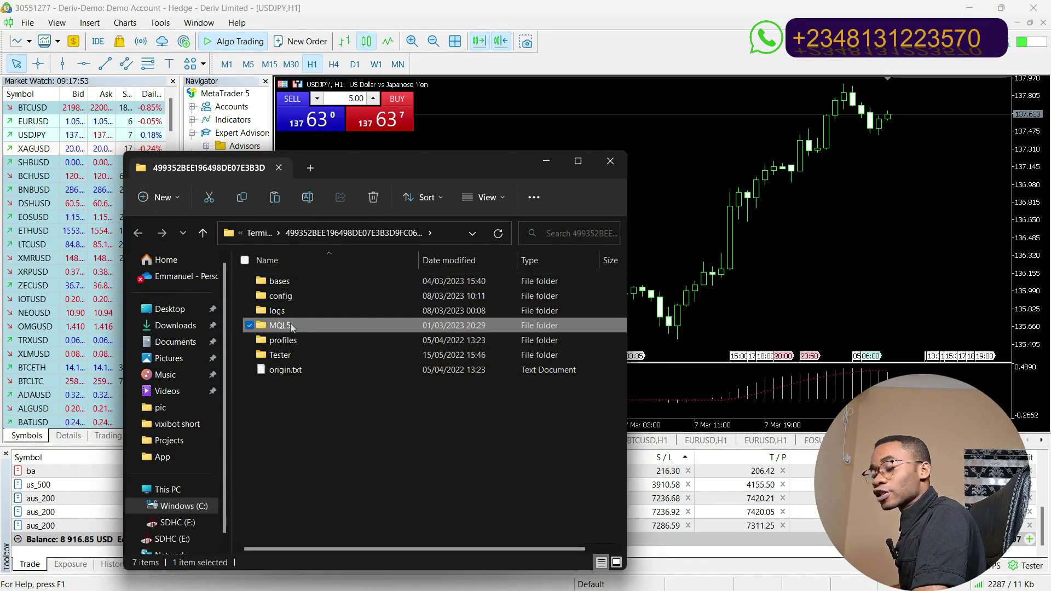
double_click(291, 325)
click(283, 299)
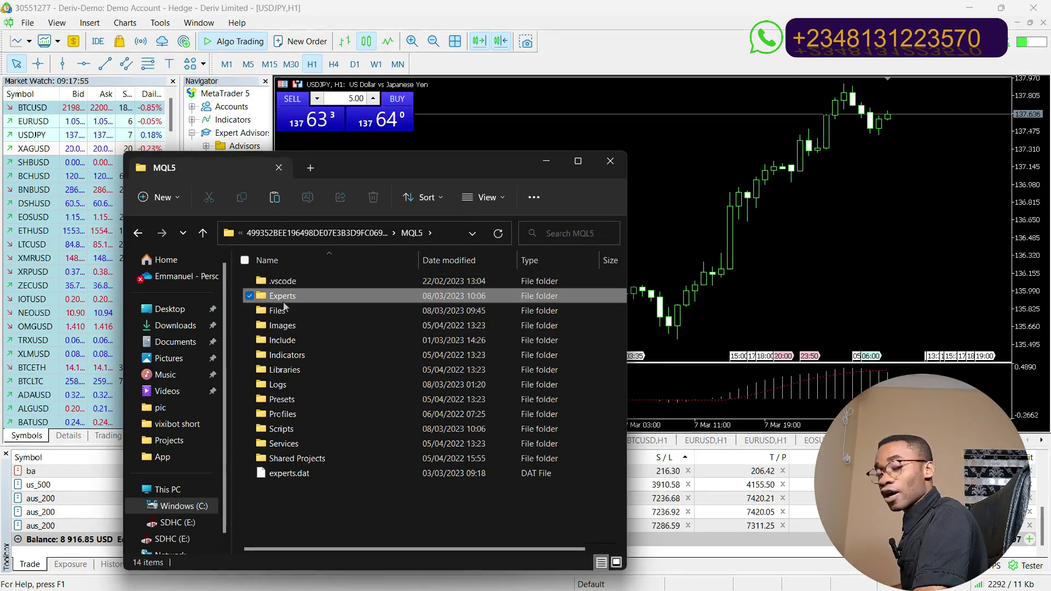
double_click(283, 298)
click(285, 281)
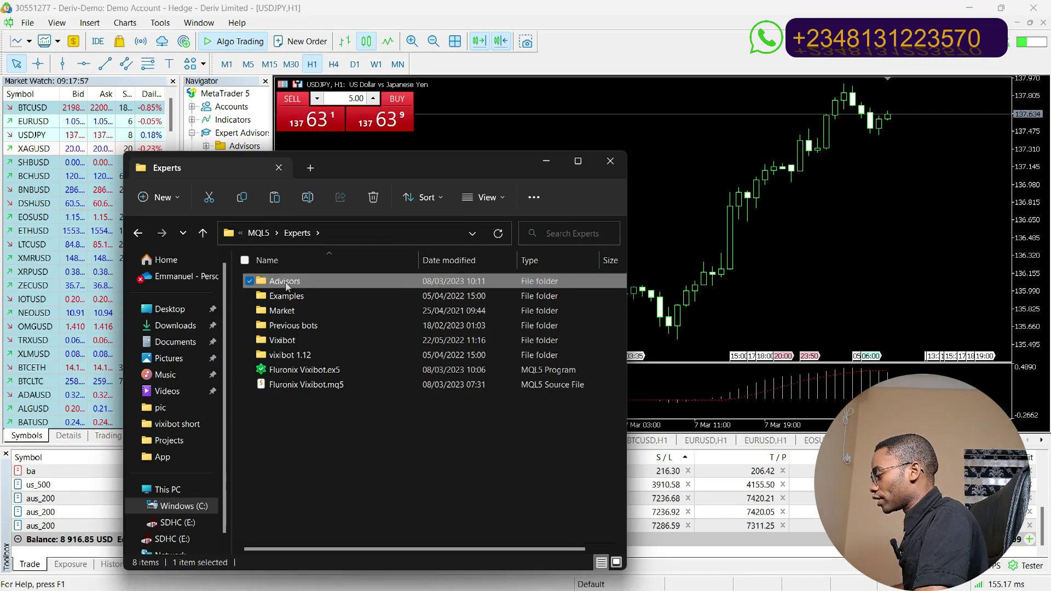
double_click(284, 281)
- Paste Fluronix Vixibot.ex5 into the Advisors folder, replacing the existing file, and close the folder window
right_click(284, 464)
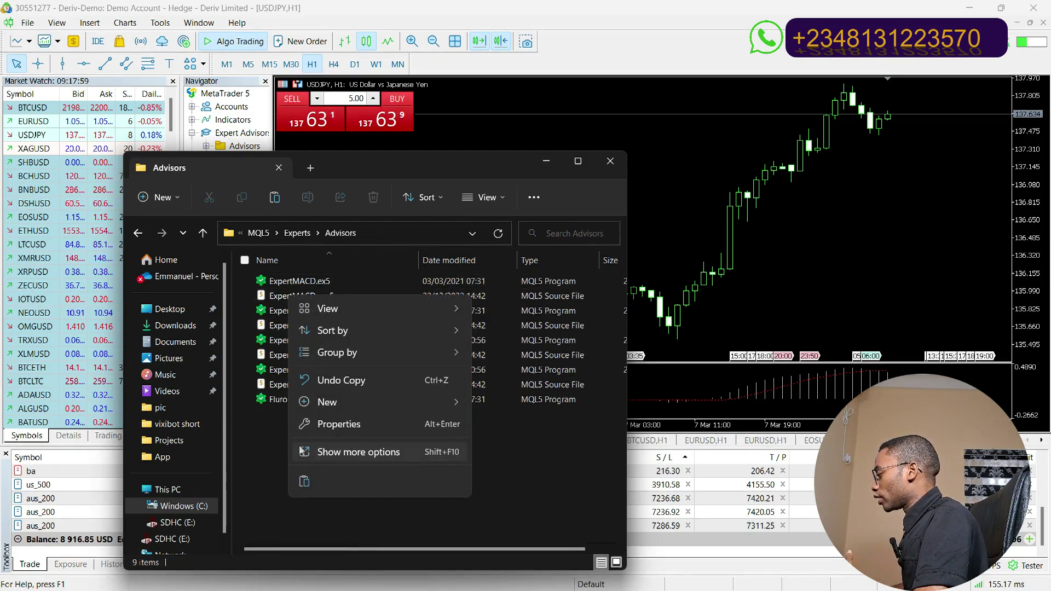
click(304, 481)
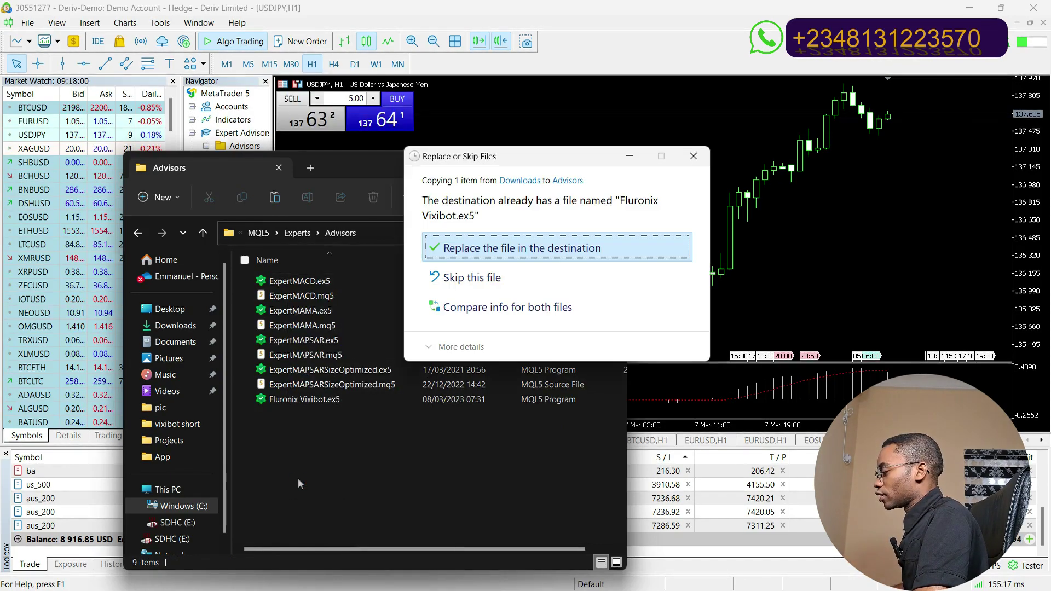
click(469, 247)
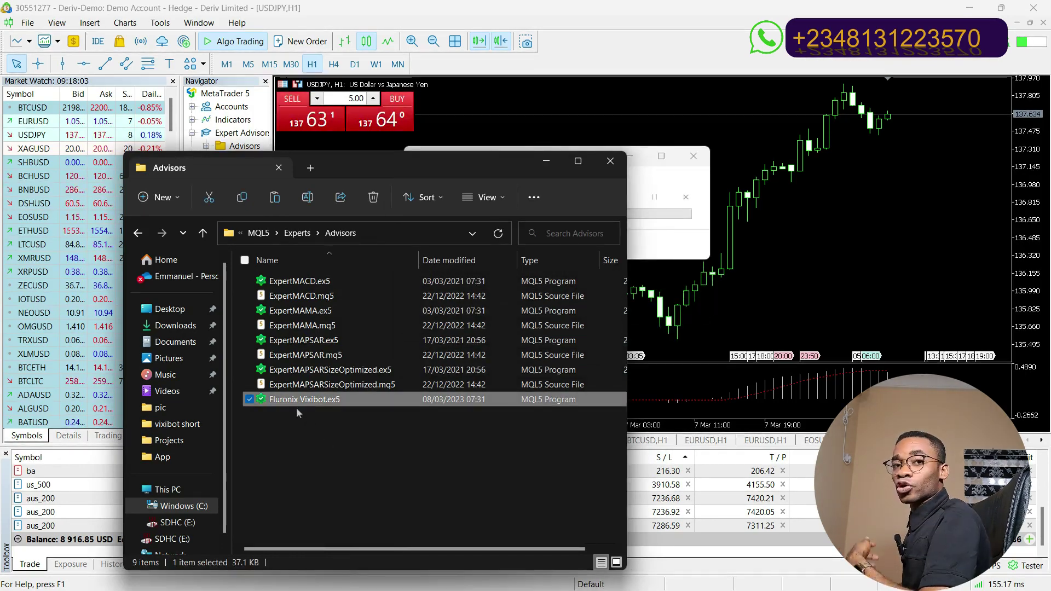
click(610, 161)
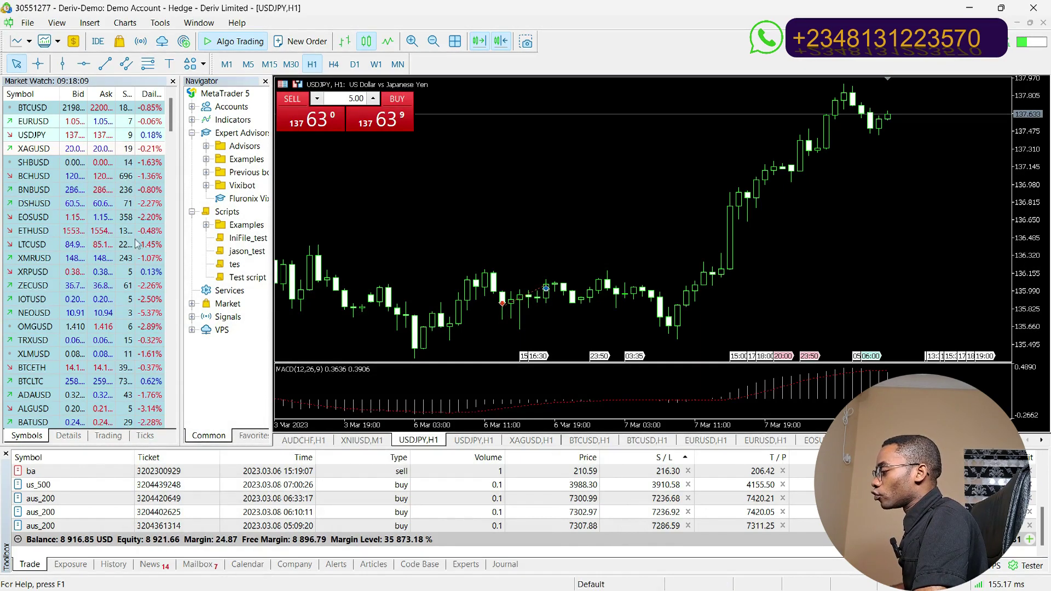
- Hide and redisplay the Navigator, and refresh its Expert Advisors list
click(57, 23)
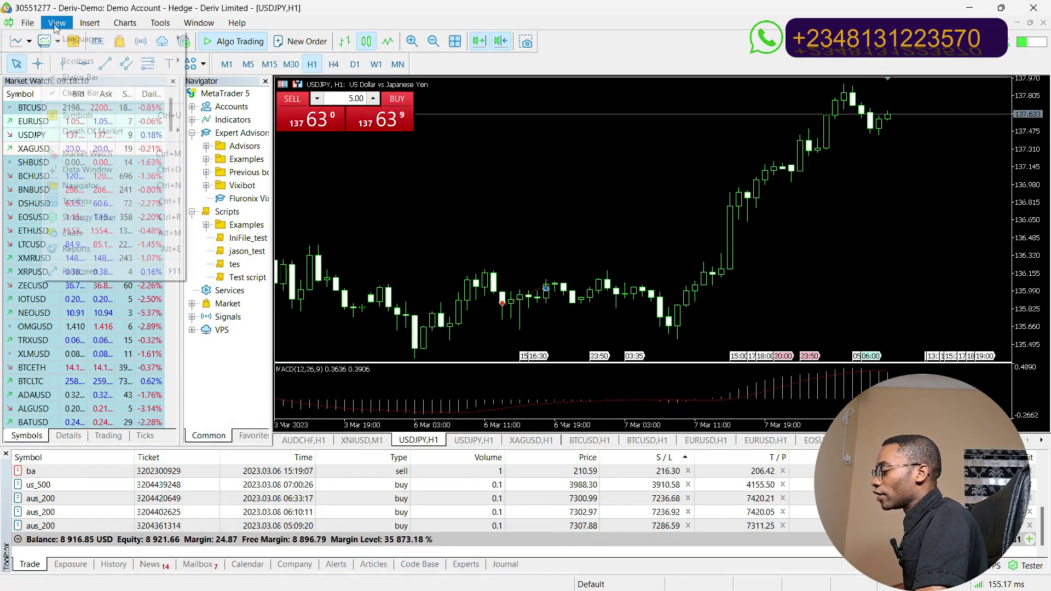
click(62, 187)
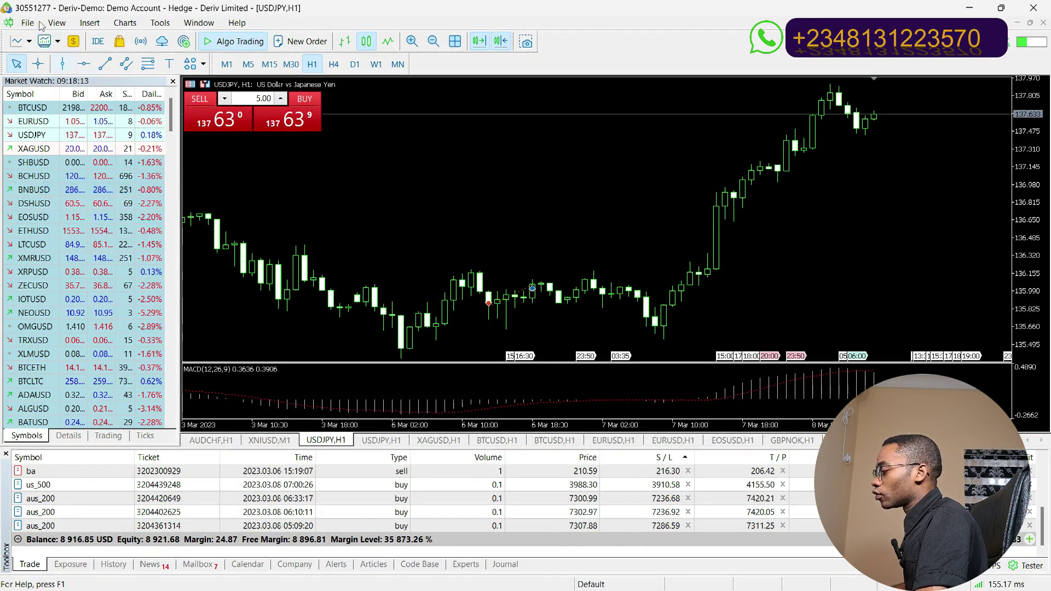
click(56, 22)
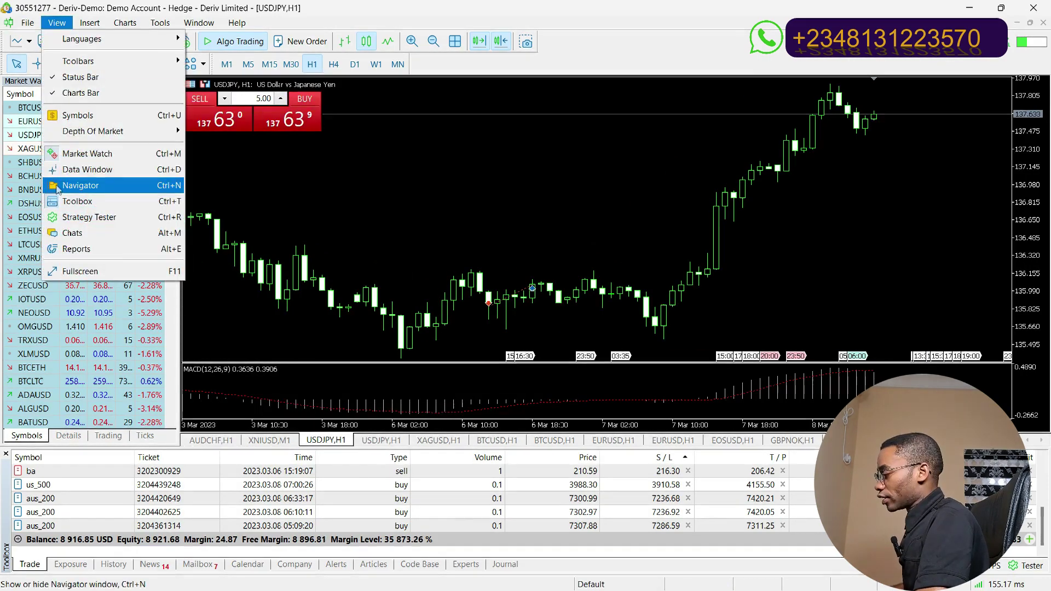
click(61, 186)
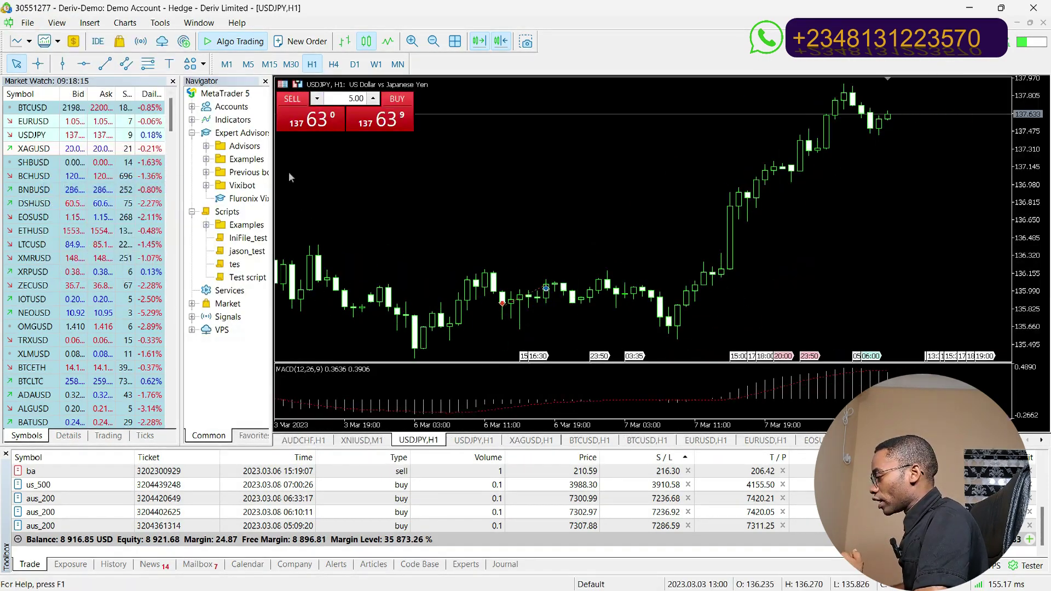
right_click(231, 184)
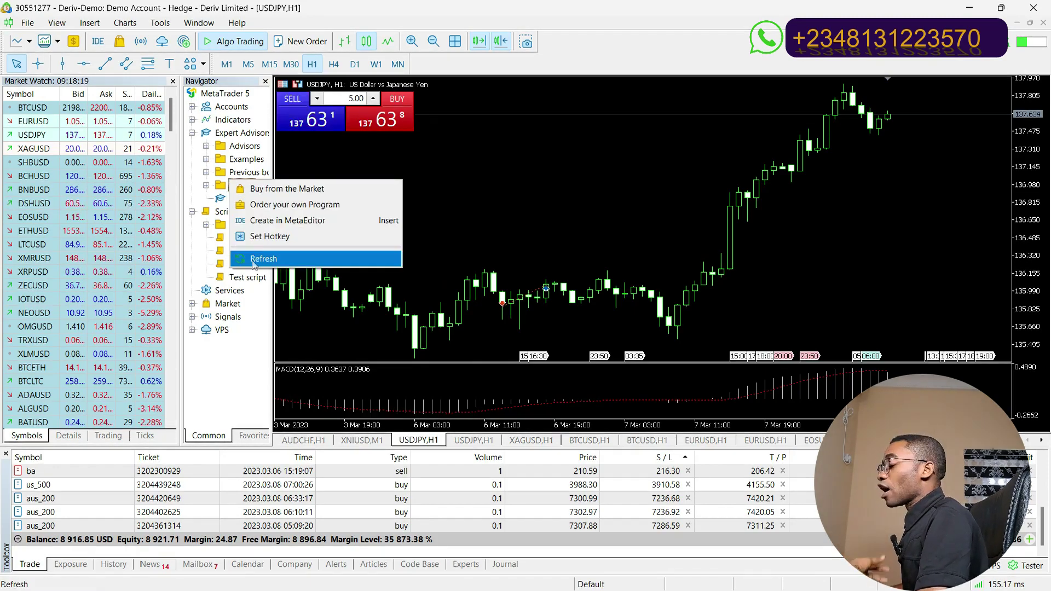
click(253, 259)
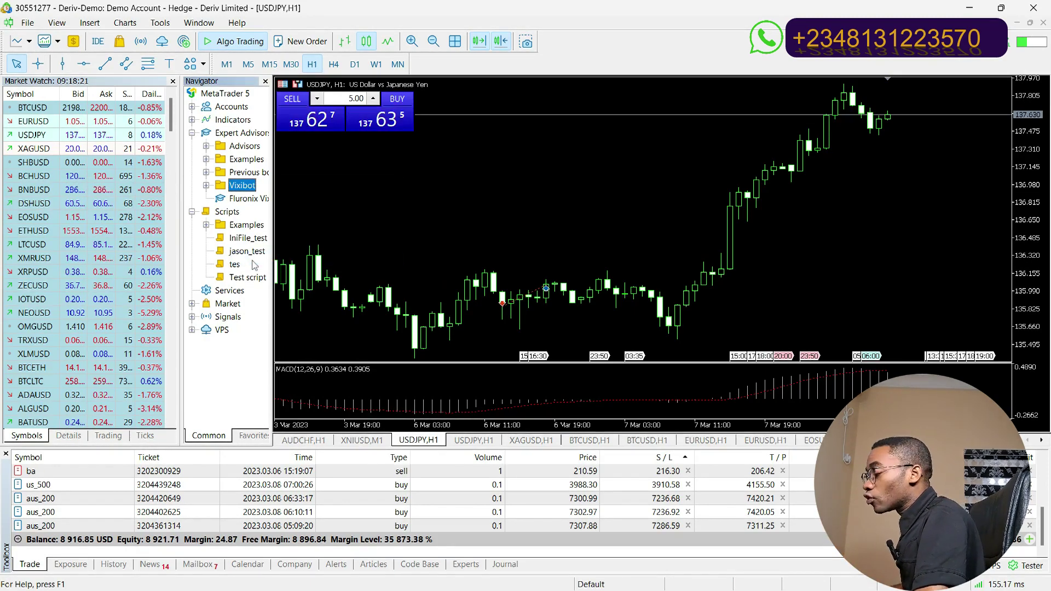
click(243, 201)
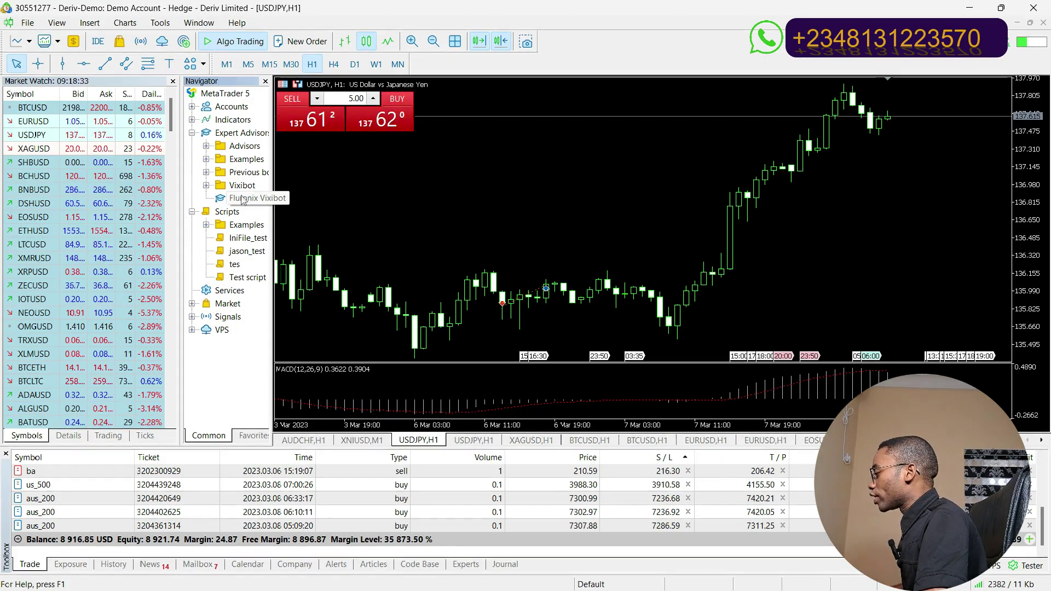
drag(628, 215, 627, 214)
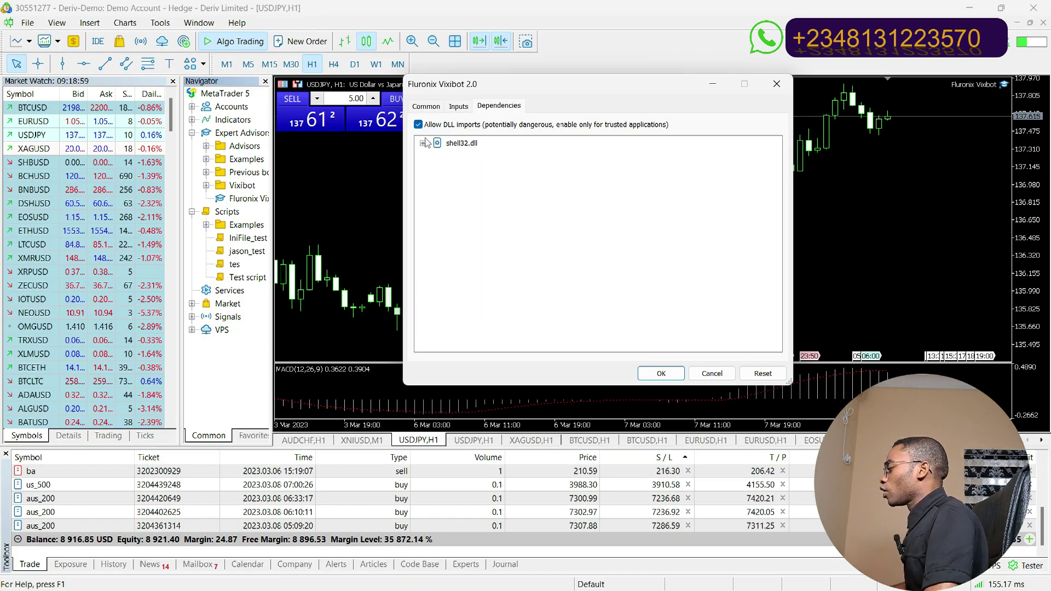
click(457, 106)
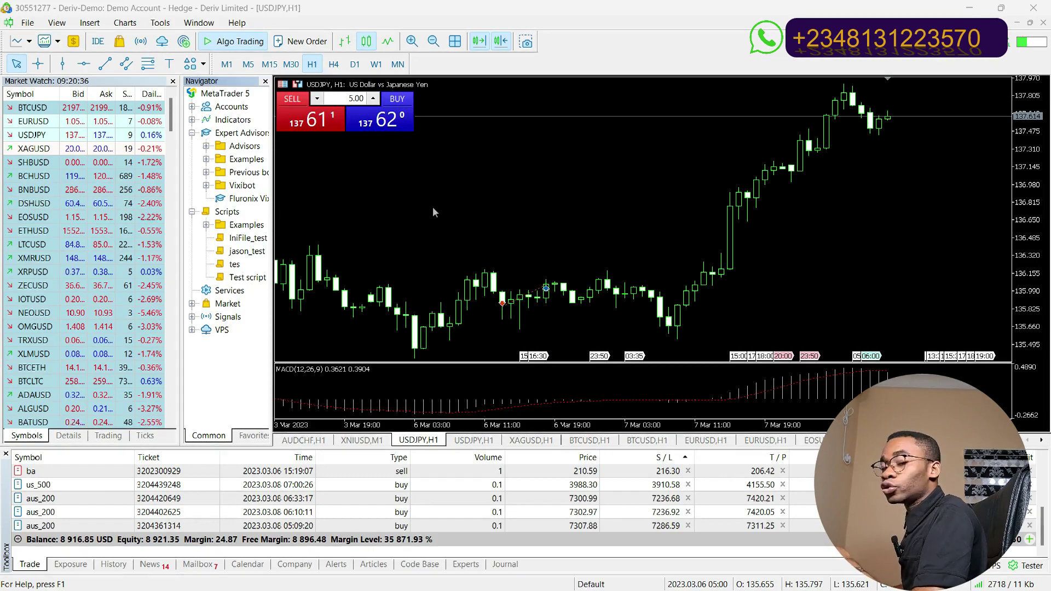
click(160, 21)
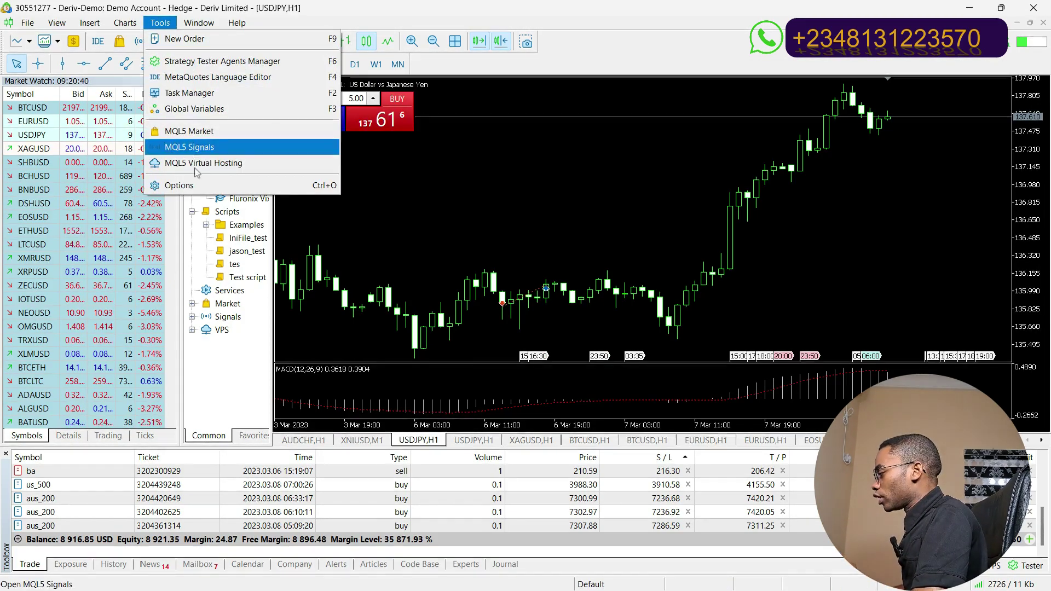
click(180, 186)
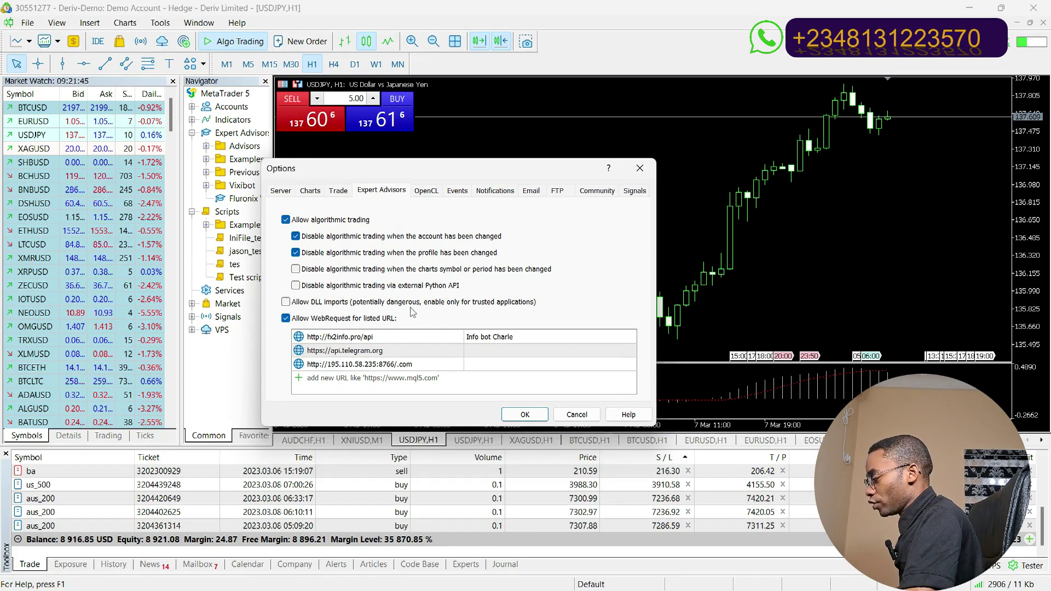
double_click(344, 350)
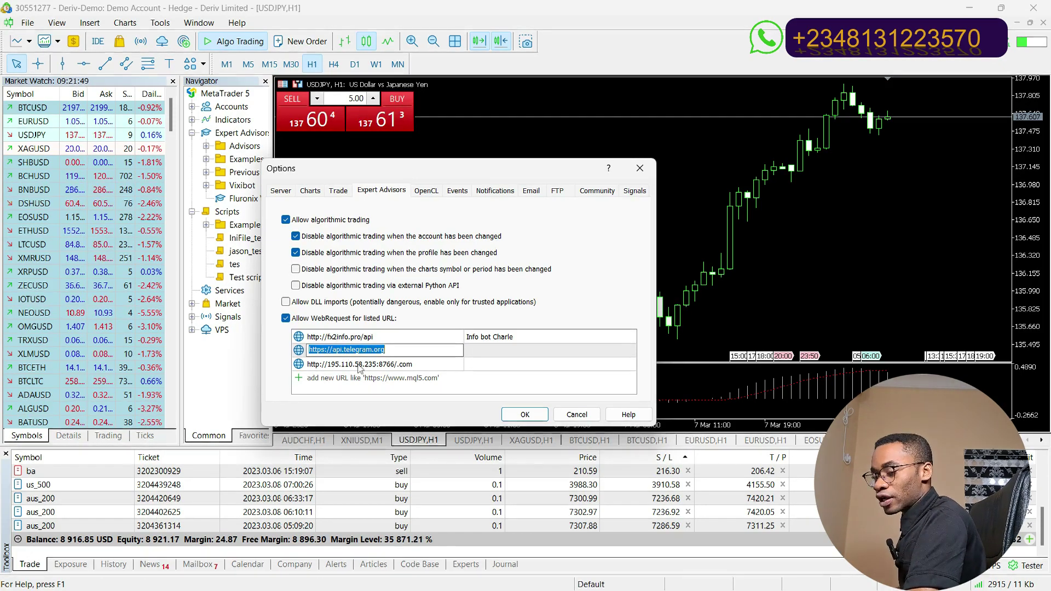
double_click(360, 364)
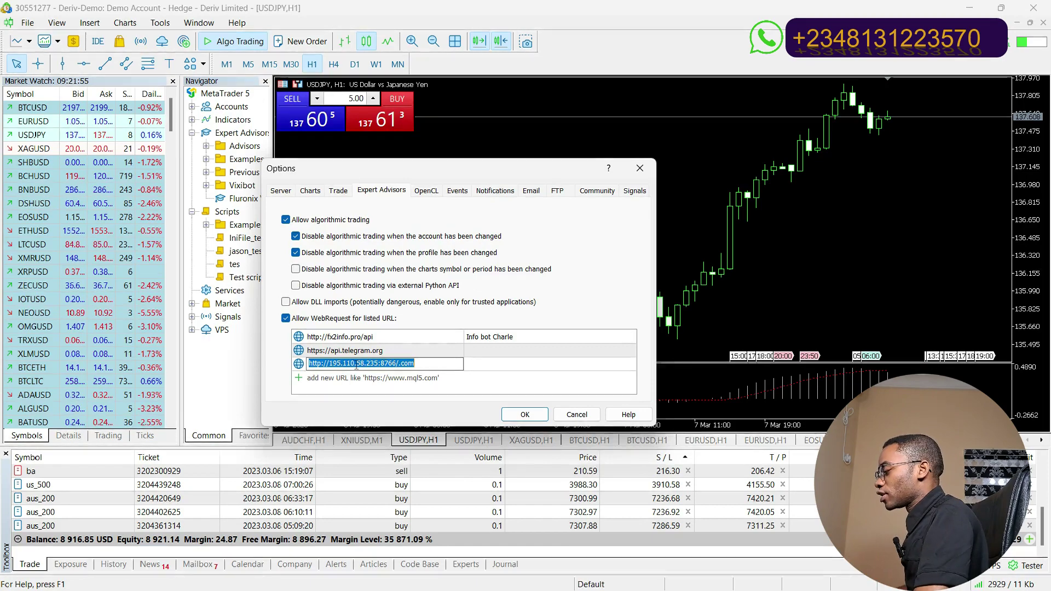
click(350, 353)
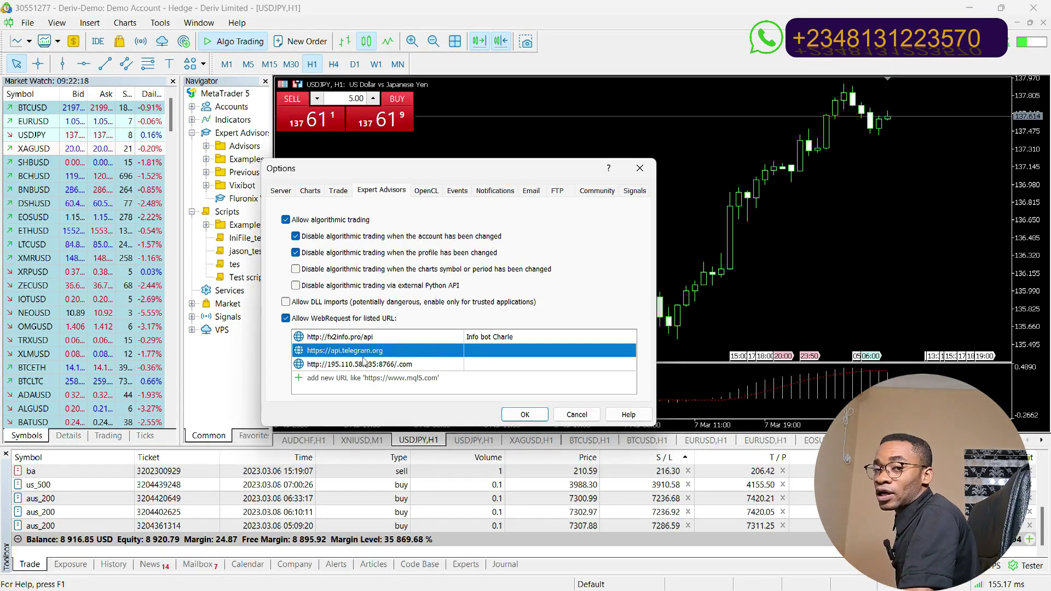
click(362, 364)
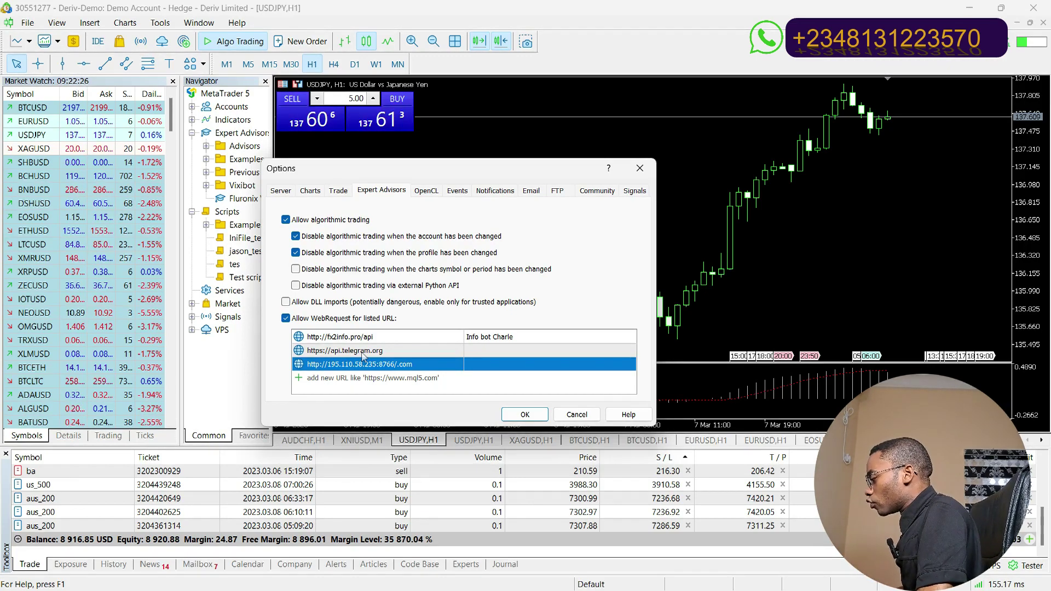
click(523, 412)
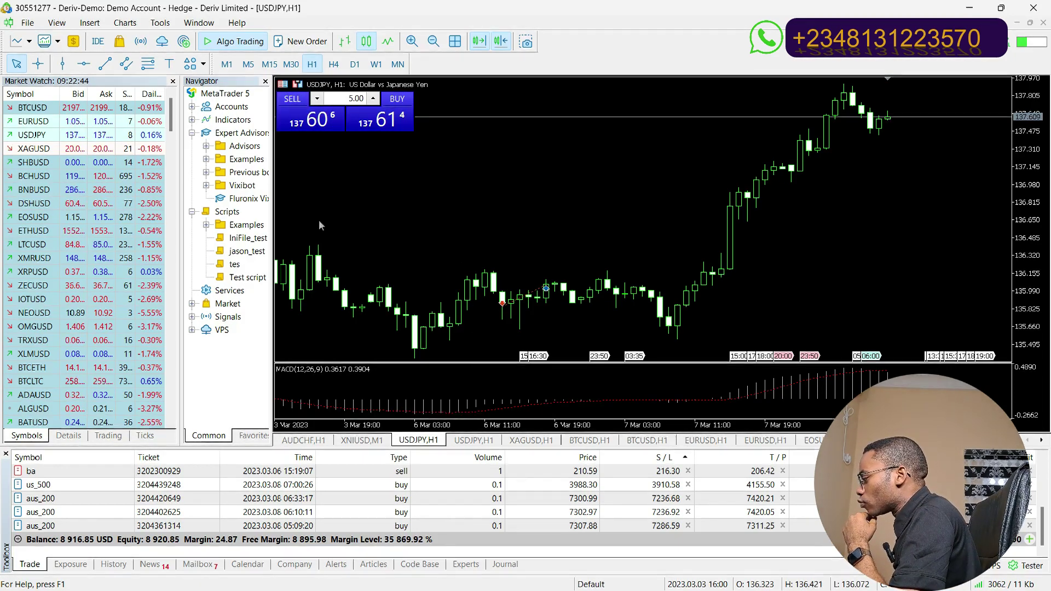
- Start attaching the Fluronix Vixibot expert advisor to the USDJPY chart and show its input parameters
double_click(239, 198)
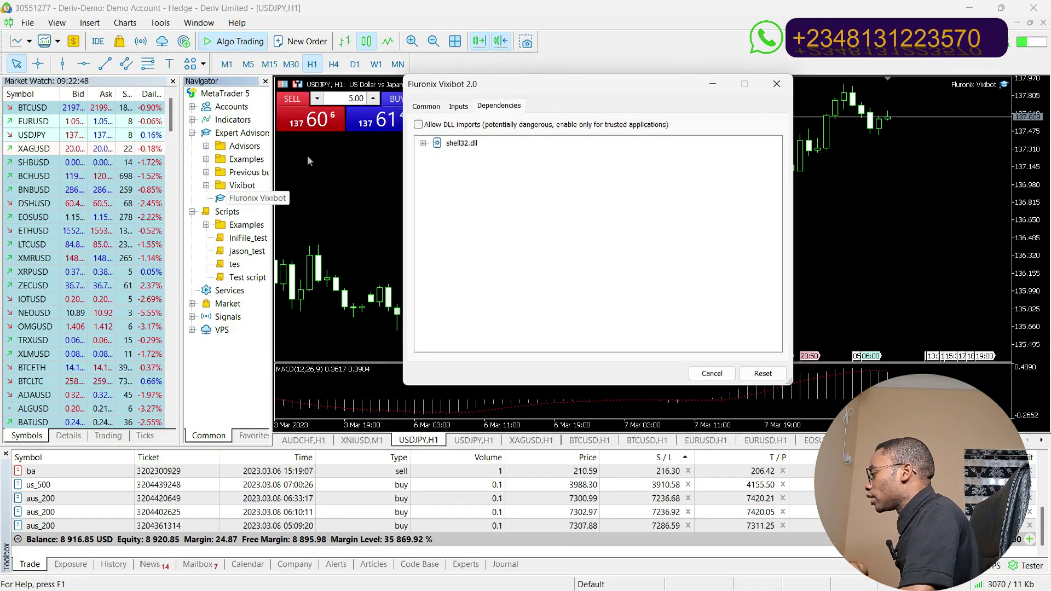
click(458, 107)
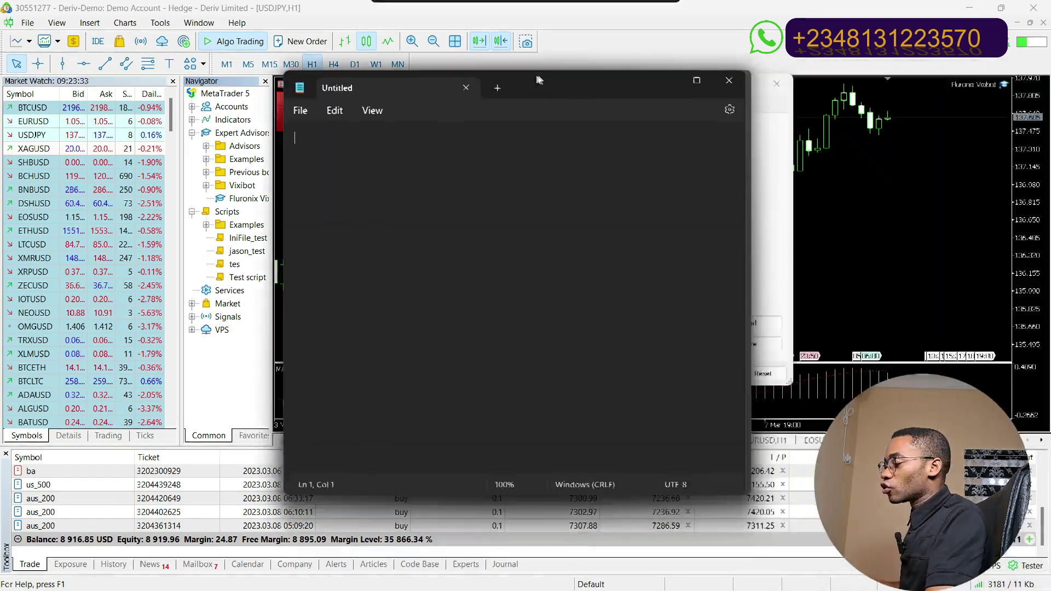
- Write an example note reading "EURUSD 0.01" in the empty Notepad document
drag(531, 77, 593, 105)
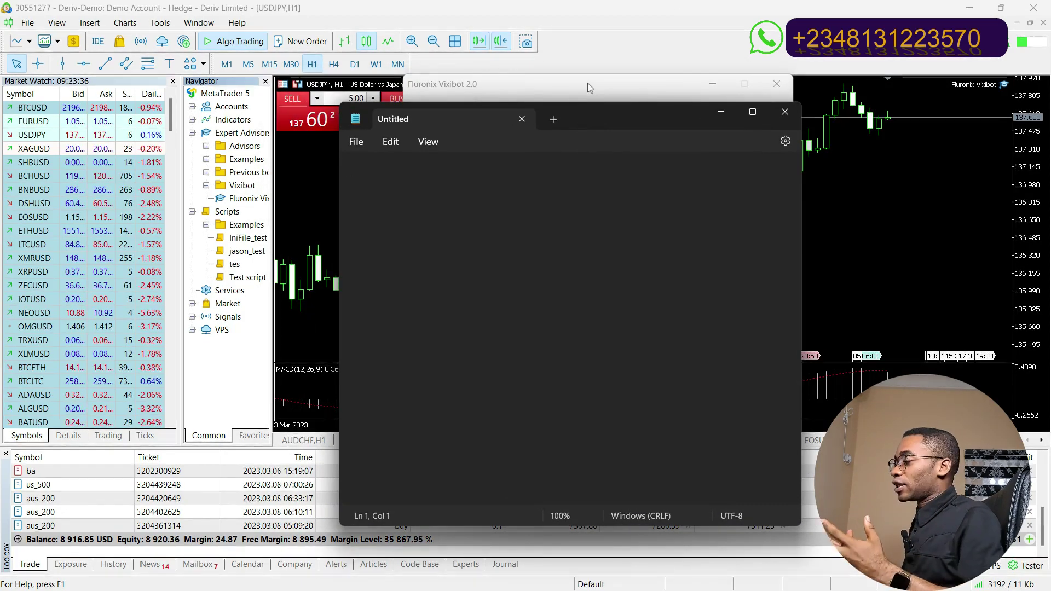
text(EUR)
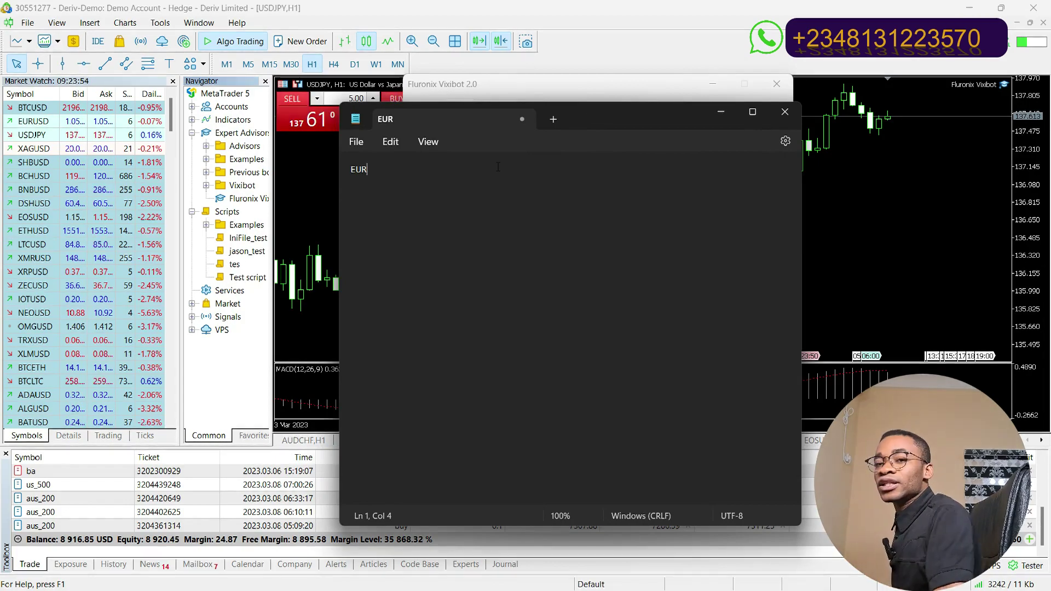
text(USD)
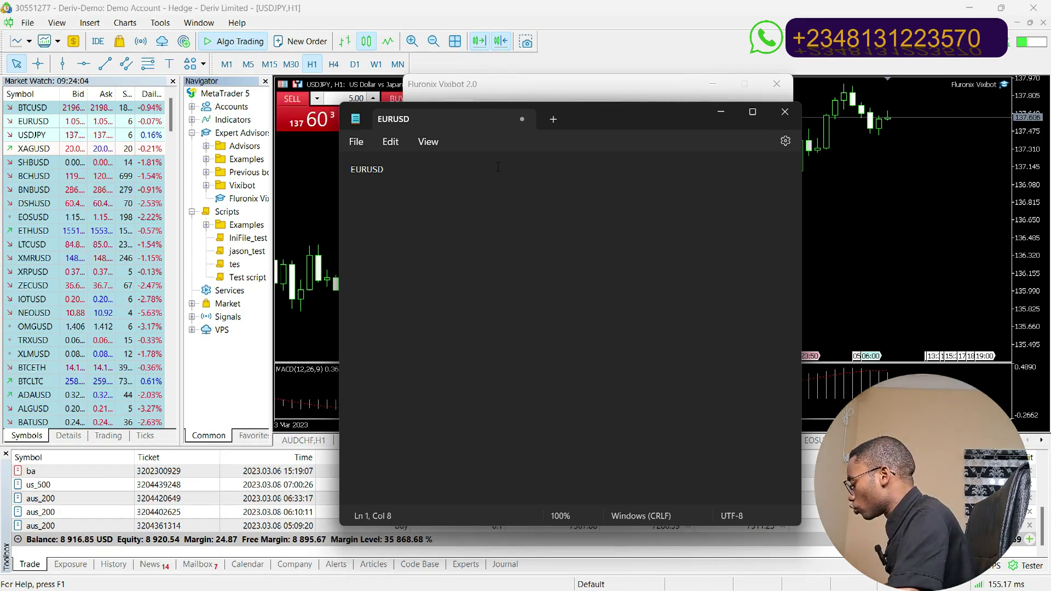
text(0)
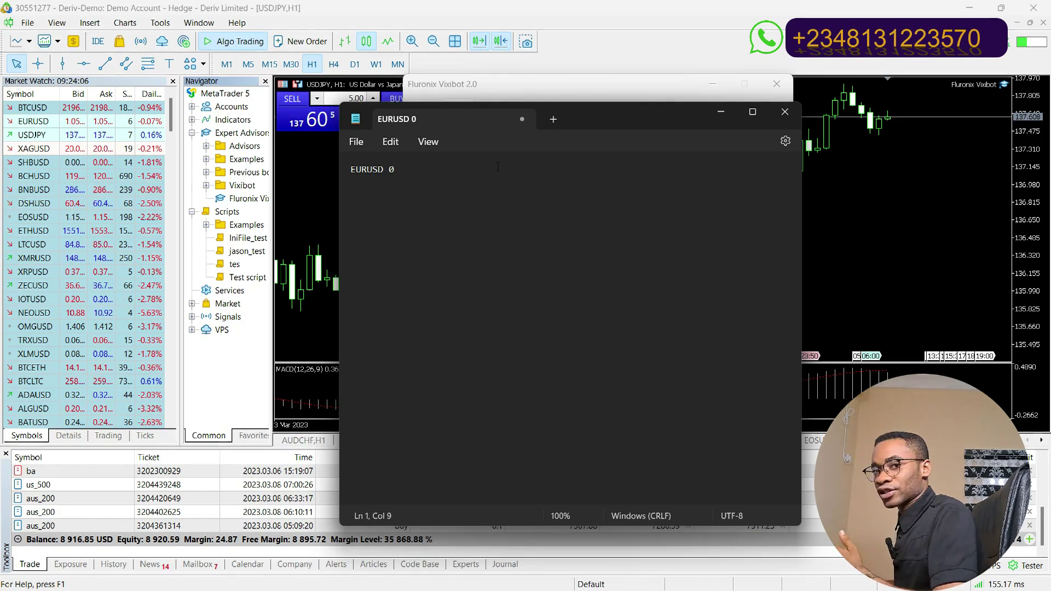
text(.01)
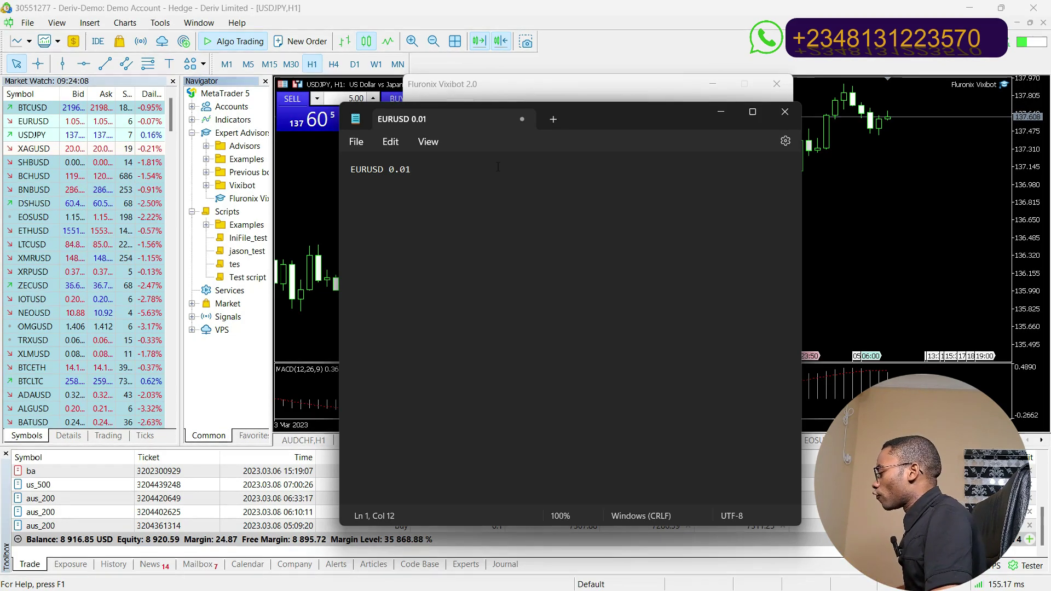
- Move the note away from the Fluronix Vixibot inputs and set VolumeMultiplier to 2
drag(576, 119, 569, 153)
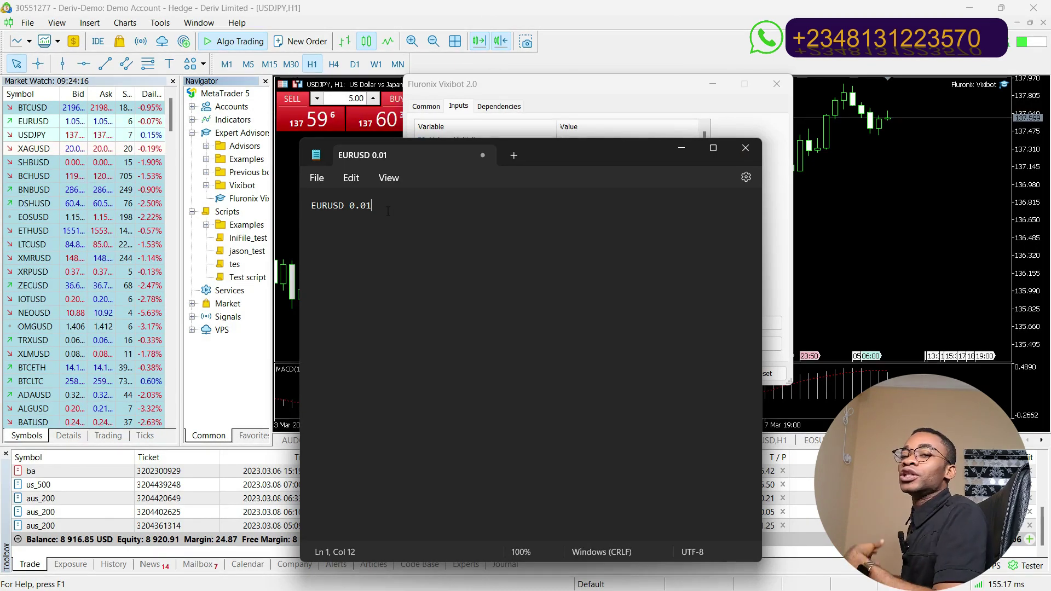
drag(601, 159, 324, 148)
click(592, 144)
click(589, 141)
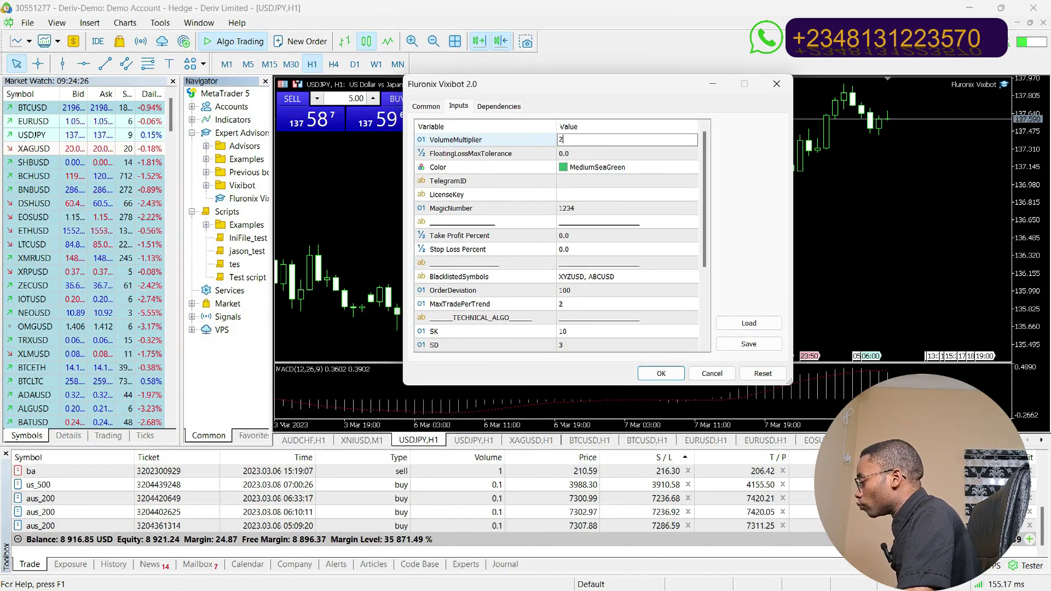
text(2)
key(super)
click(726, 584)
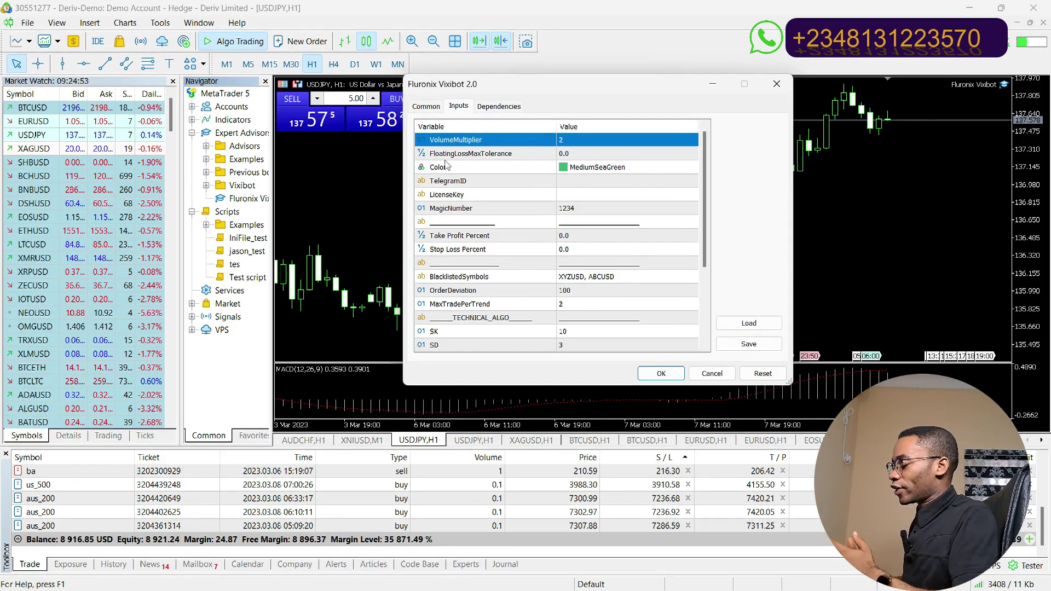
- Try a FloatingLossMaxTolerance of 50, put it back to 0, and open the Color value for editing
double_click(564, 153)
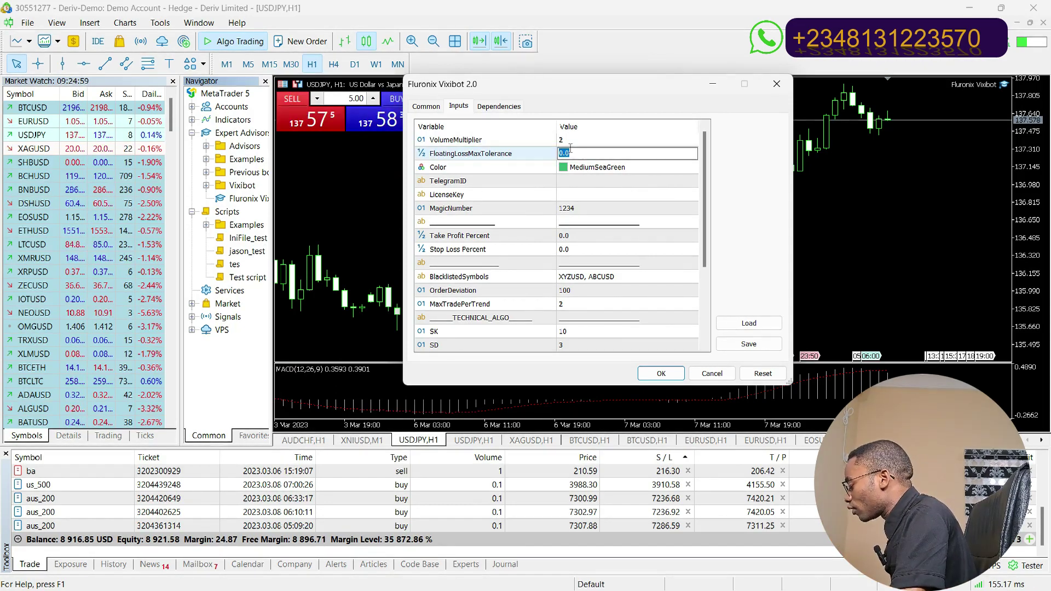
text(50)
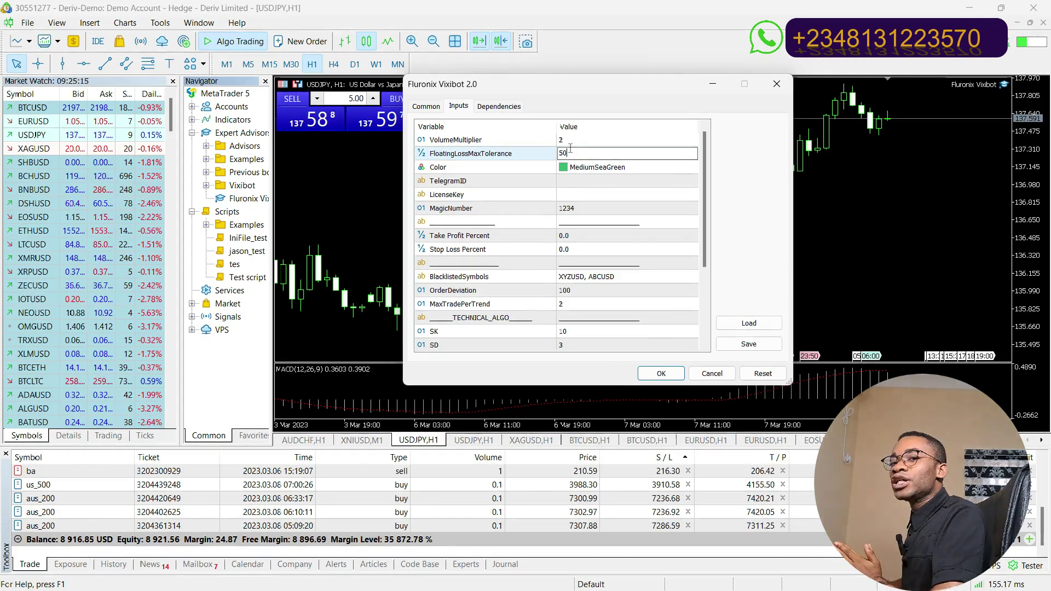
key(BackSpace)
key(BackSpace)
text(0)
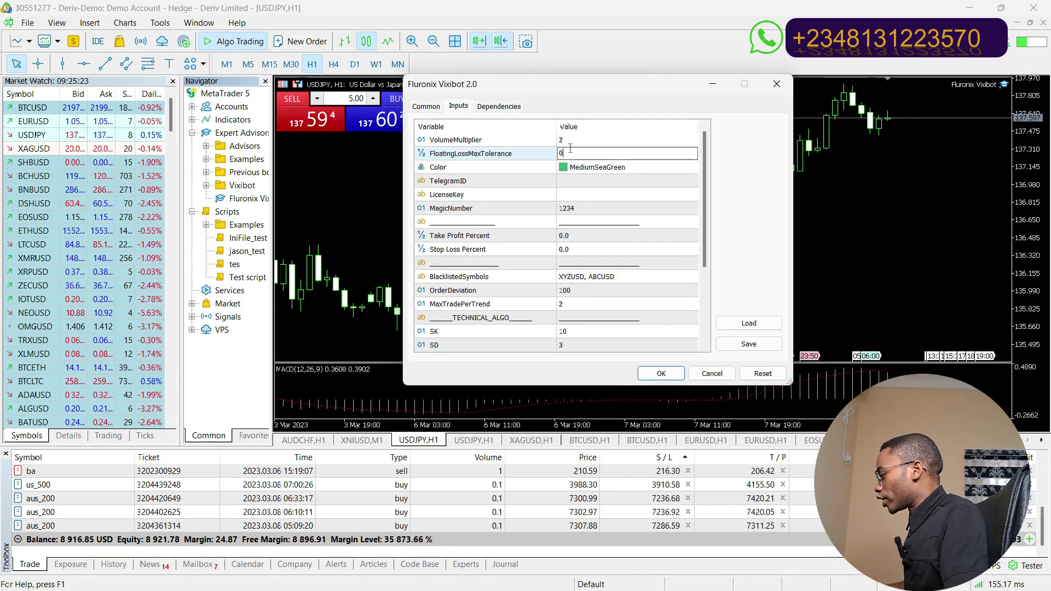
click(601, 168)
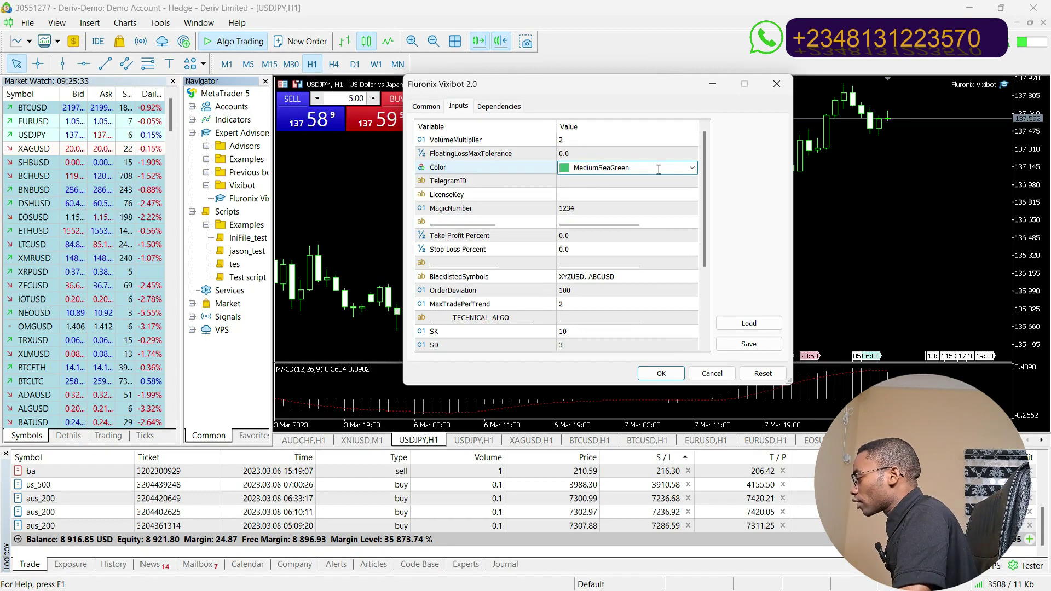
- Switch to Telegram, search for fluronixtrade, start FluronixTradeAlert_bot, request the Telegram ID and select it for copying
click(481, 180)
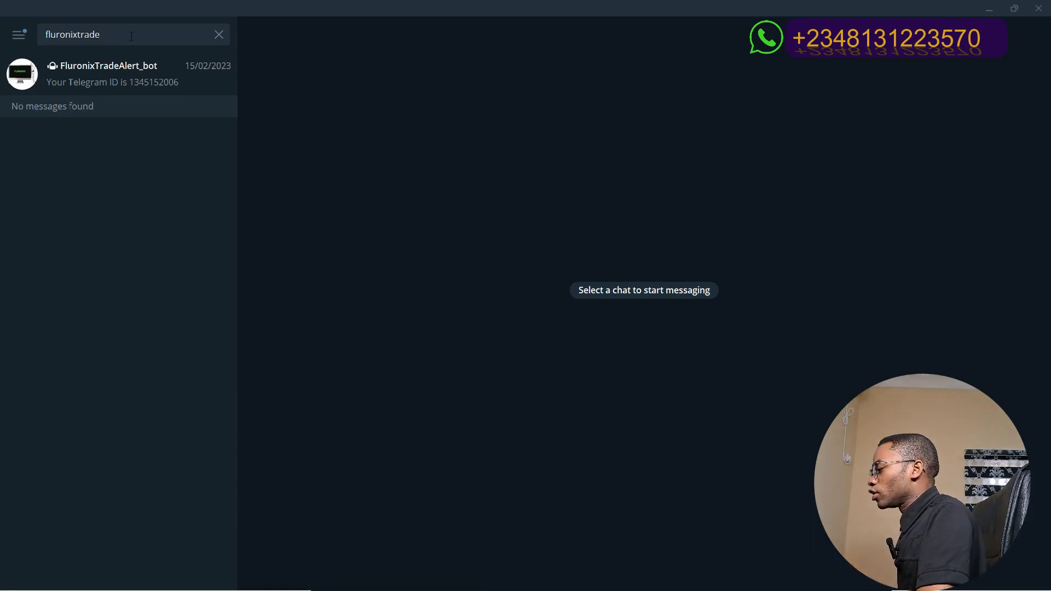
click(106, 75)
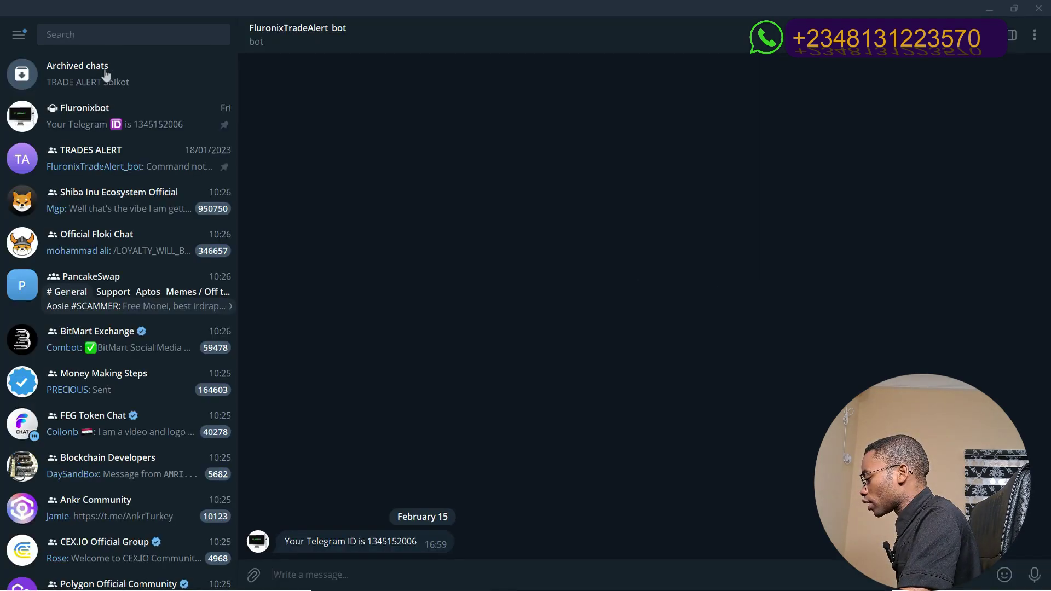
click(264, 574)
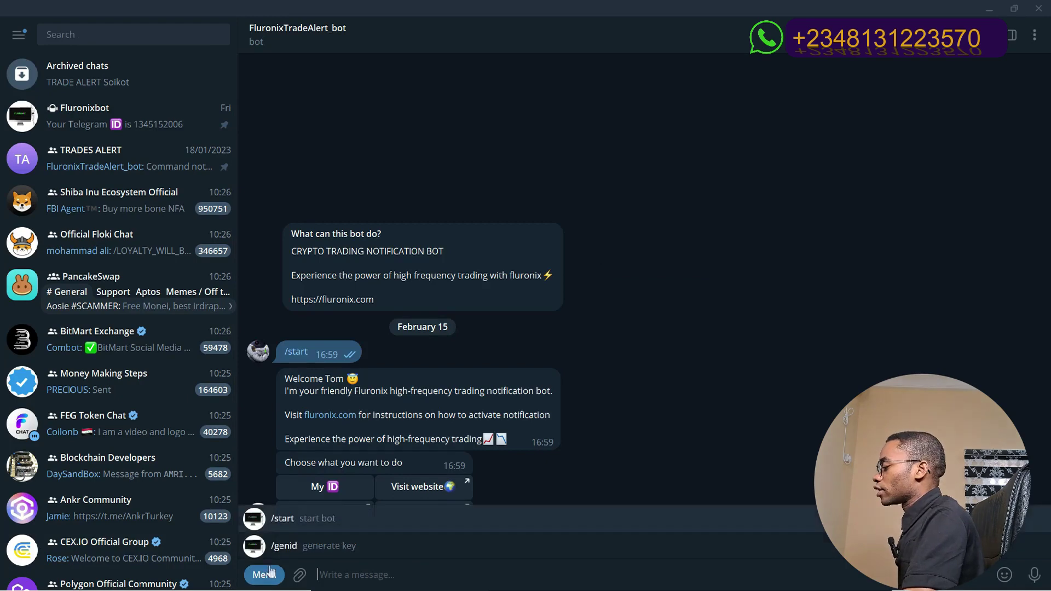
click(290, 517)
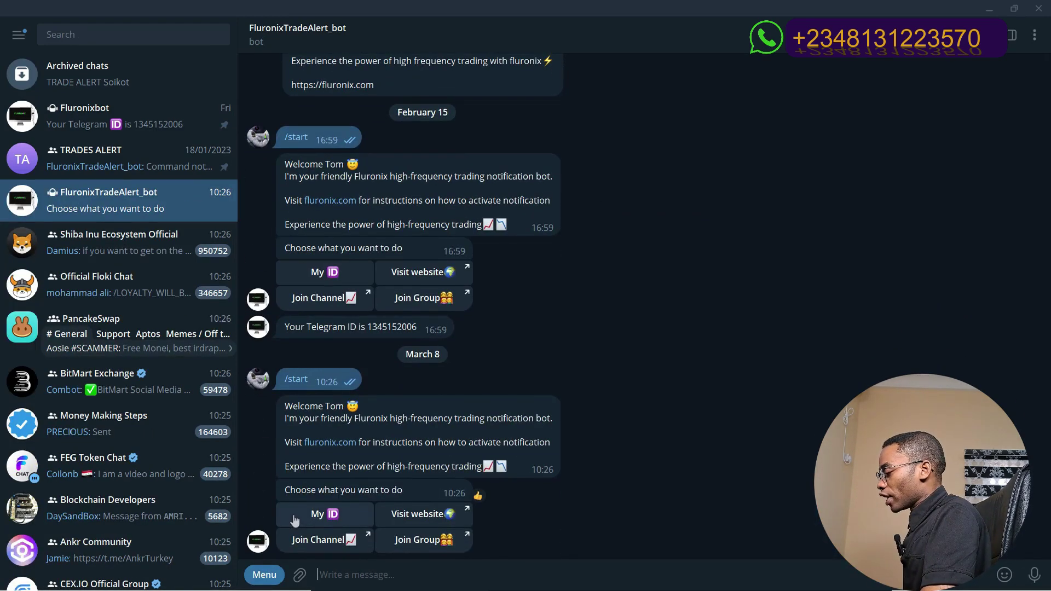
click(333, 515)
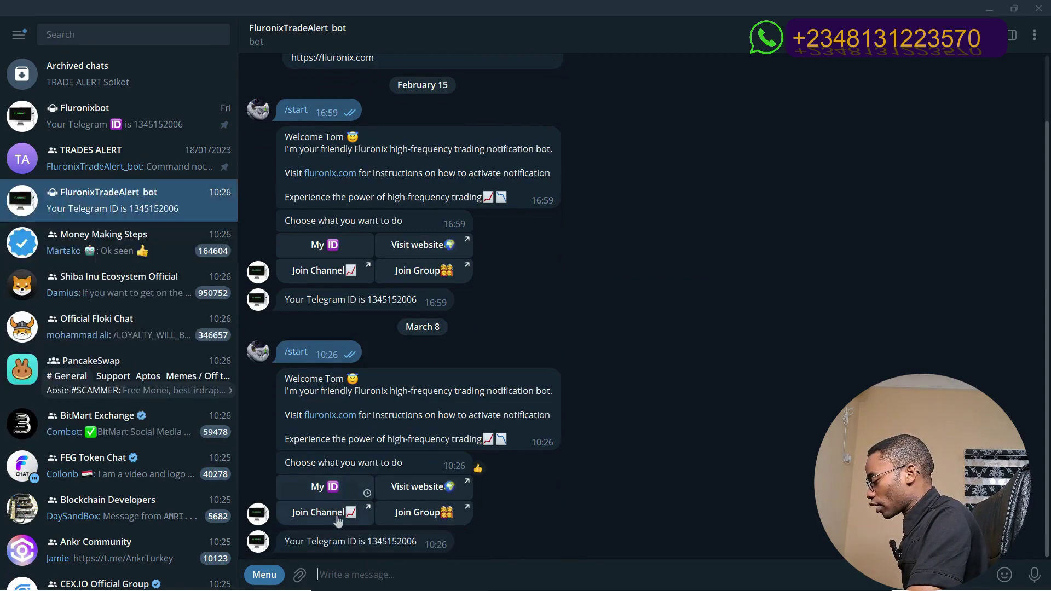
double_click(394, 542)
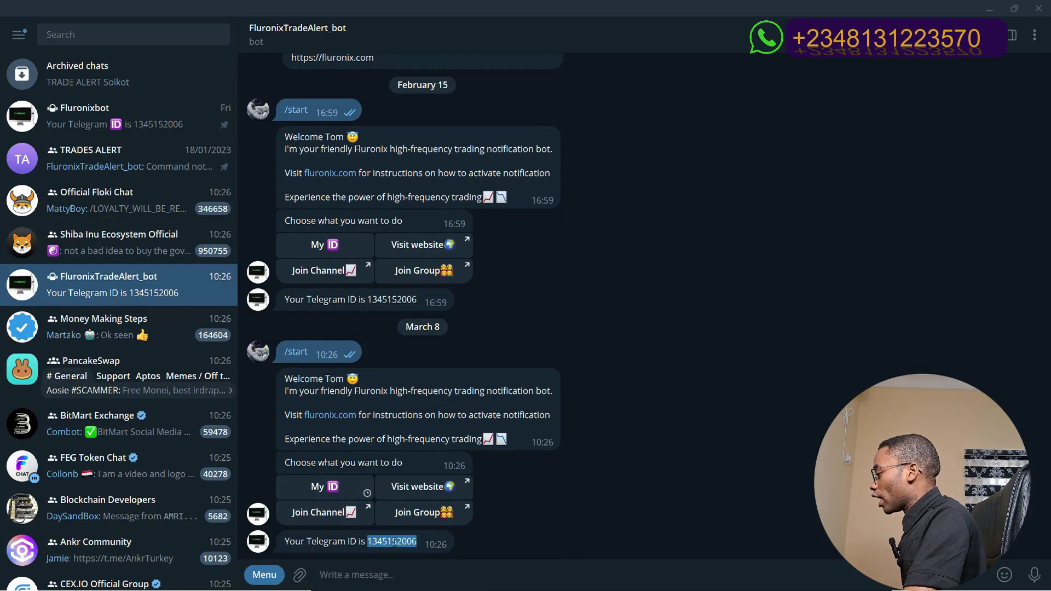
- Switch back to MetaTrader 5 and paste the copied Telegram ID into the TelegramID input
key(super+Tab)
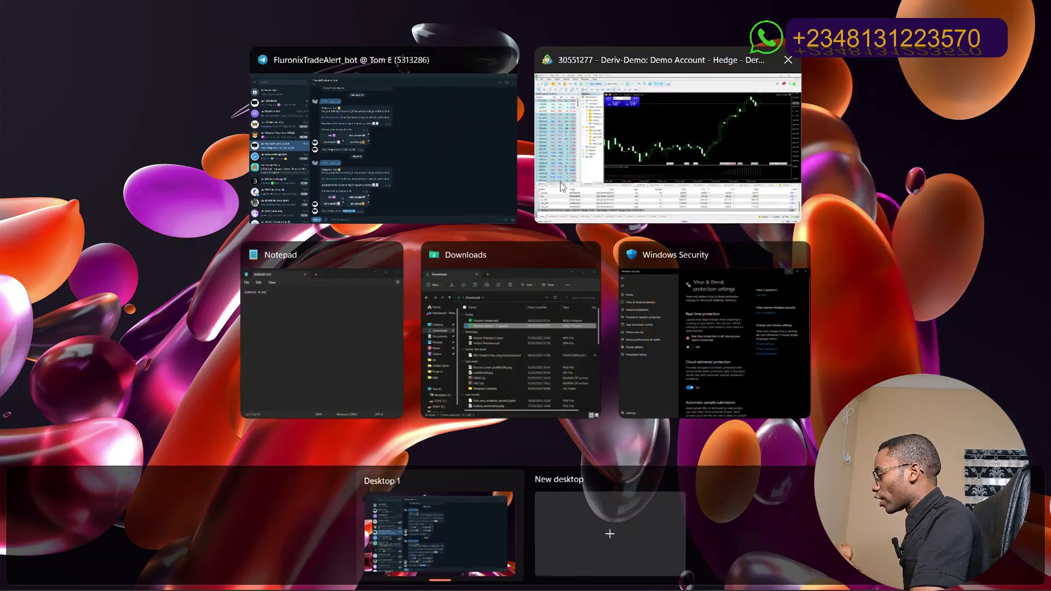
click(681, 136)
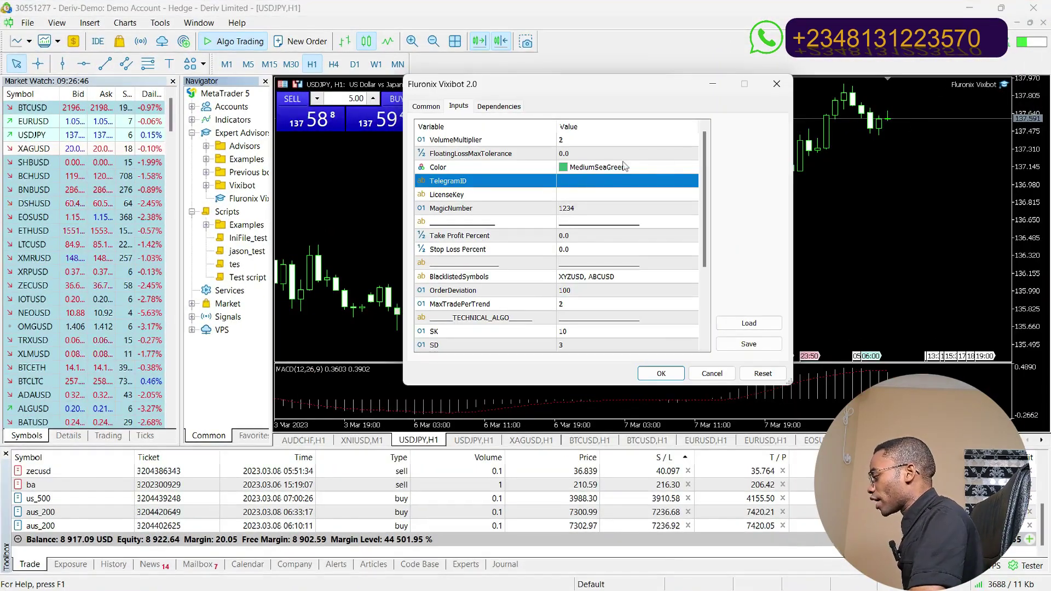
double_click(566, 183)
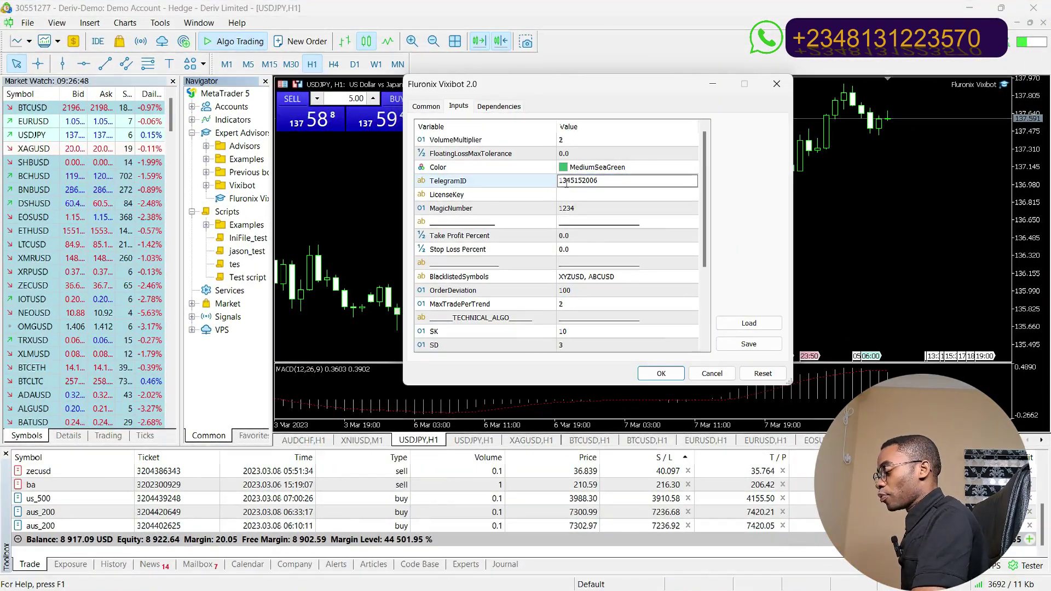
- Switch to Telegram, search for fluronix_vixi, and start the Vixibot bot
key(alt+Tab)
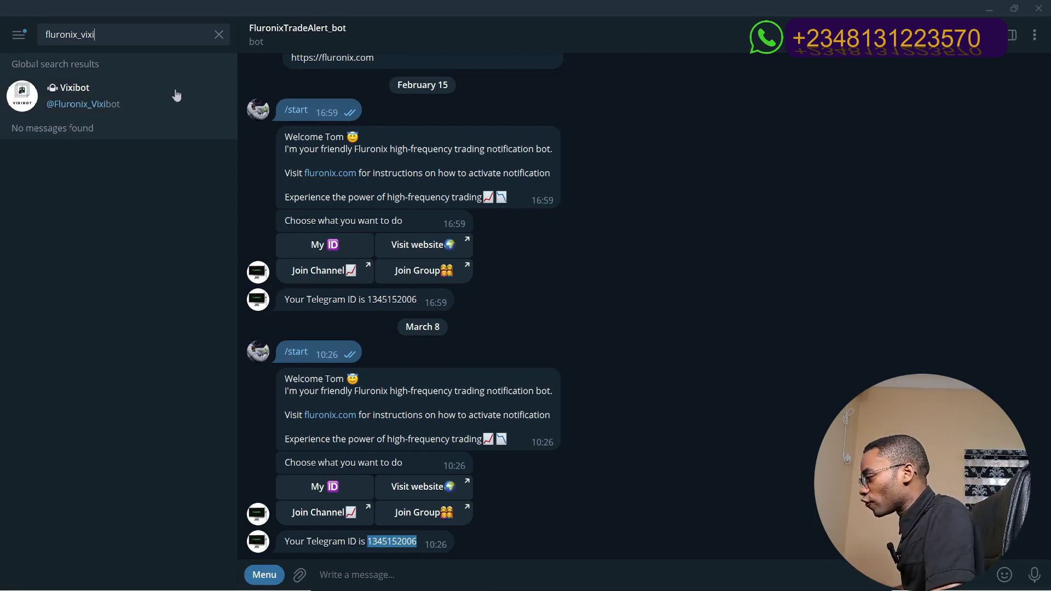
click(118, 102)
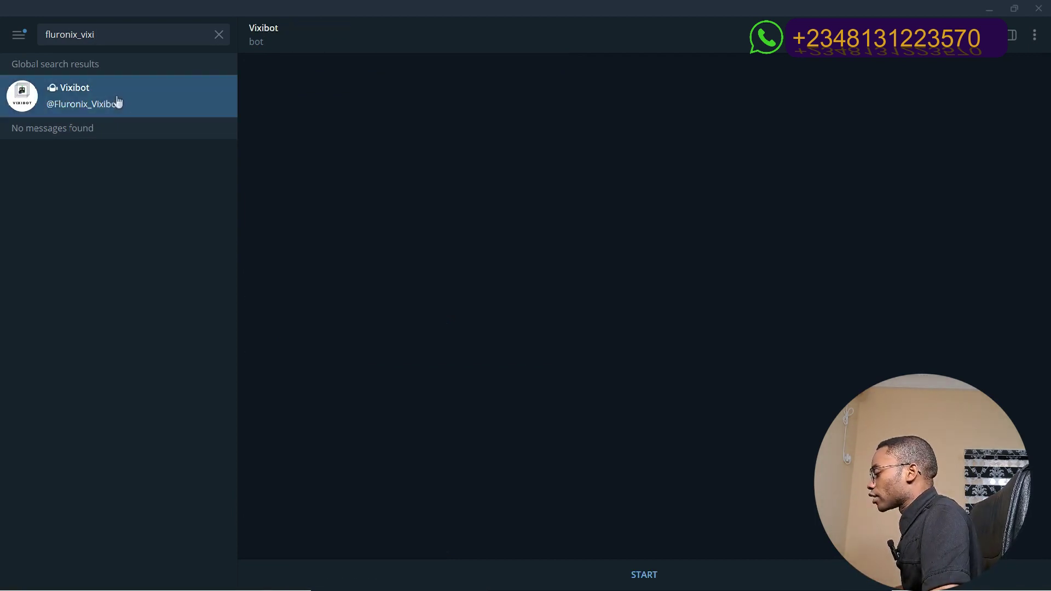
click(640, 575)
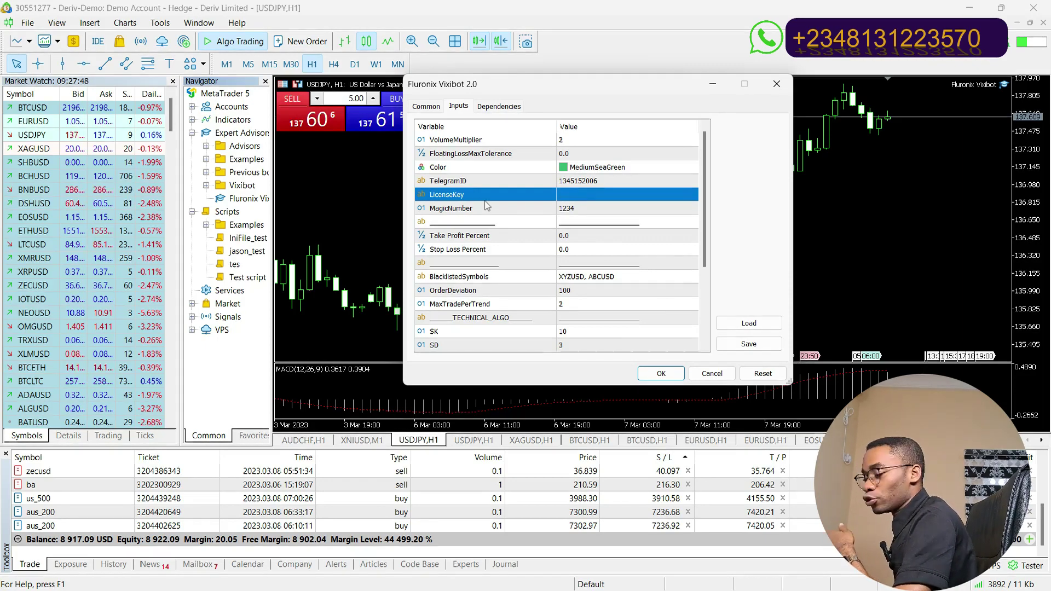
- In the MetaTrader 5 expert inputs, open LicenseKey for editing without entering a key, and clear the MagicNumber value
double_click(572, 196)
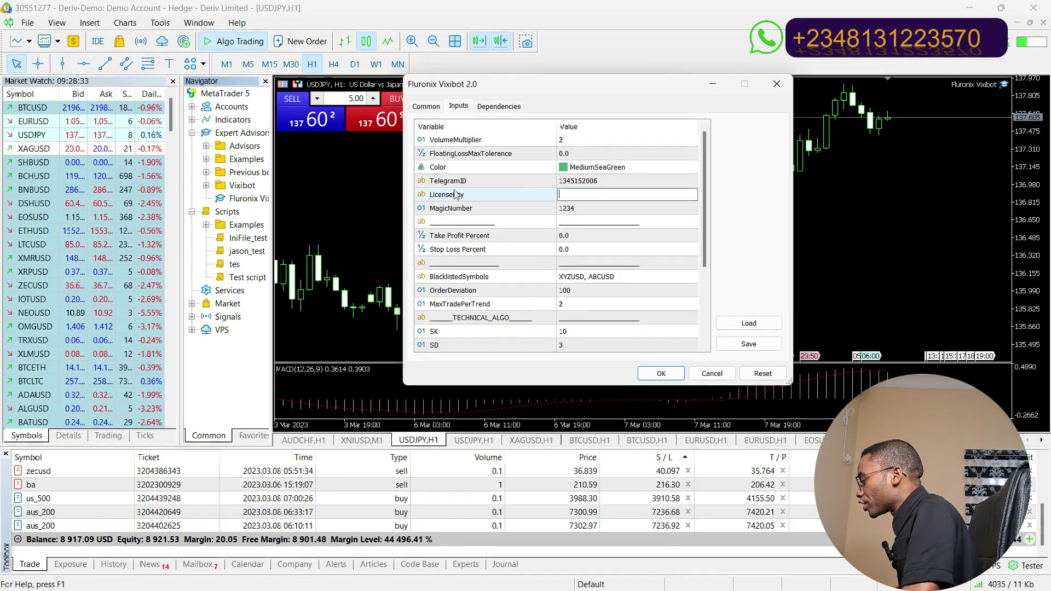
click(560, 209)
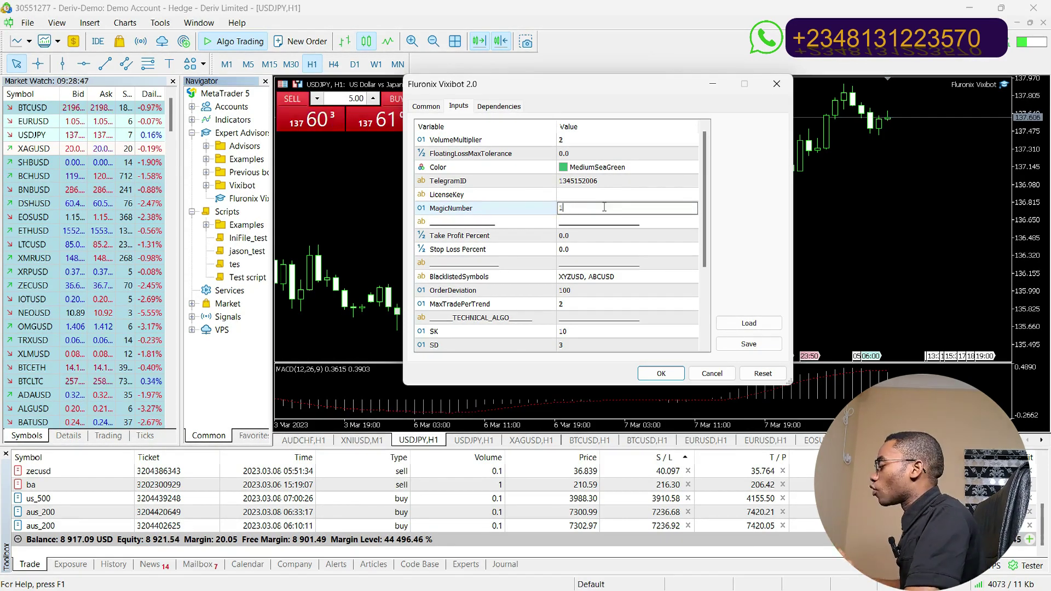
key(BackSpace)
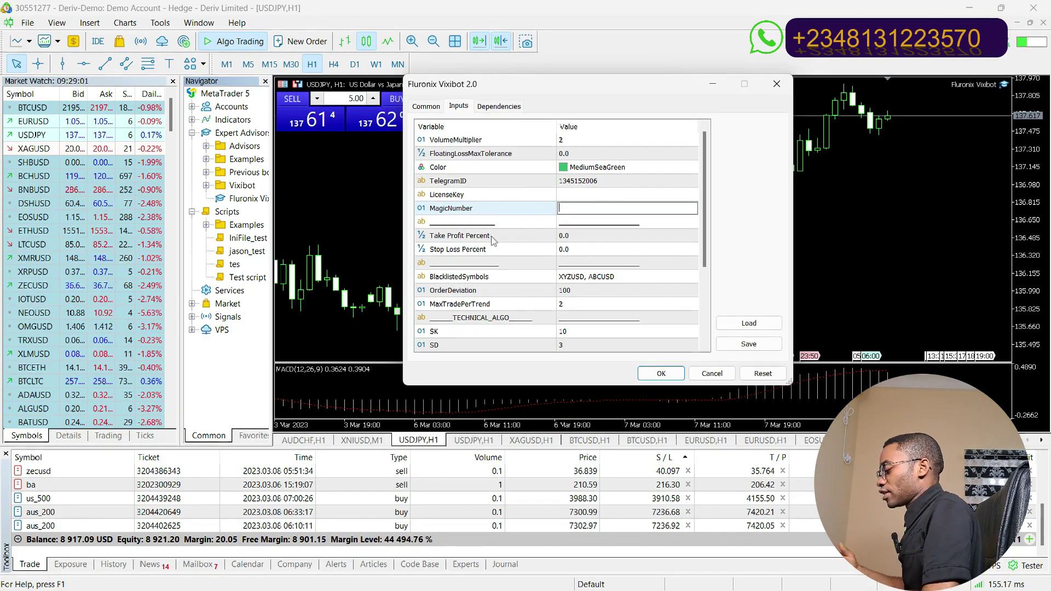
- Try a Take Profit Percent of 0.5 and replace it with 00
click(576, 240)
click(577, 241)
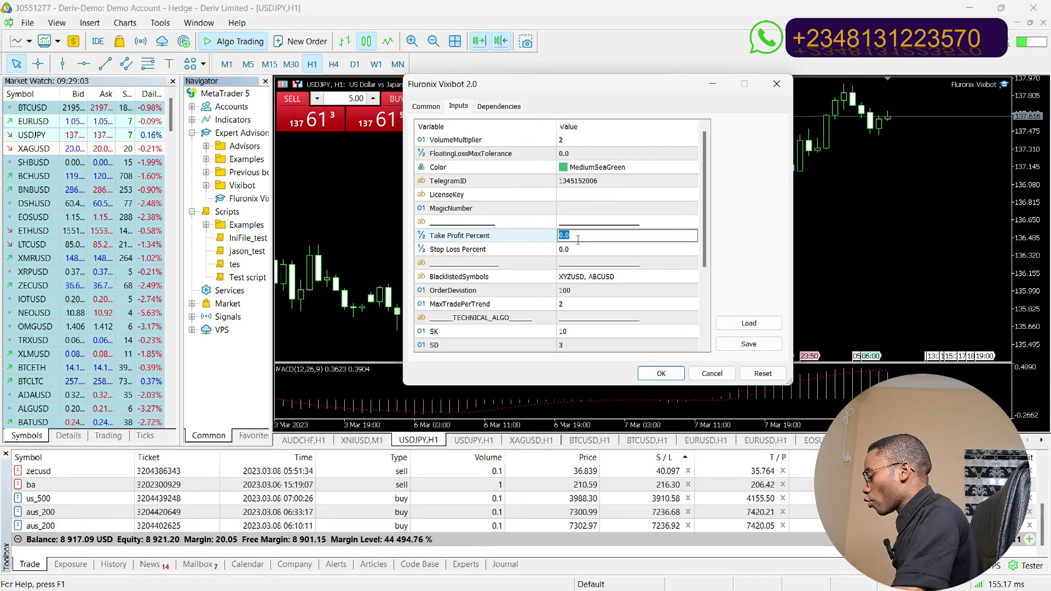
text(0.5)
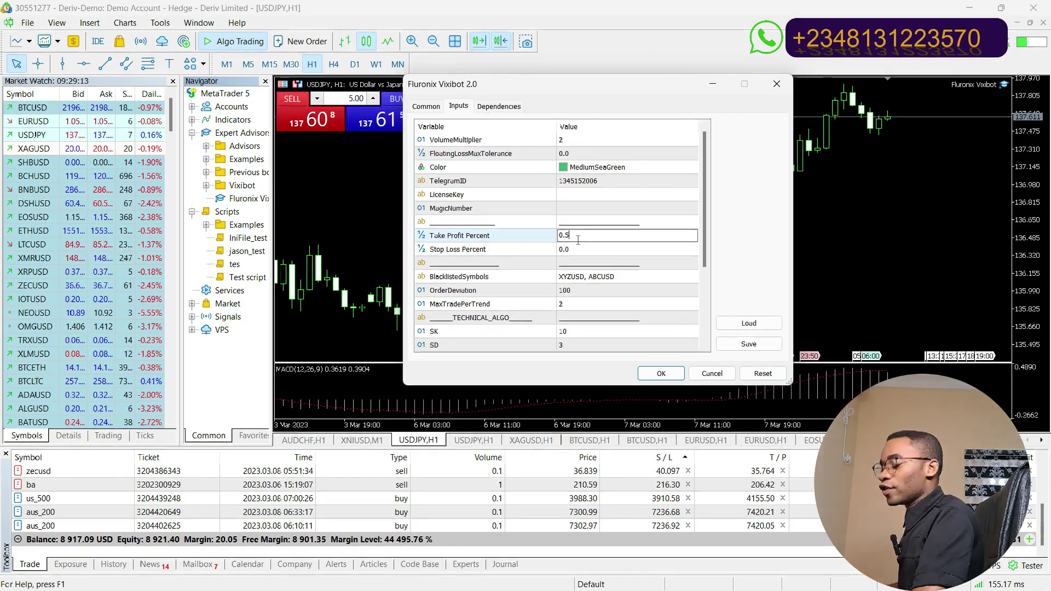
text(00)
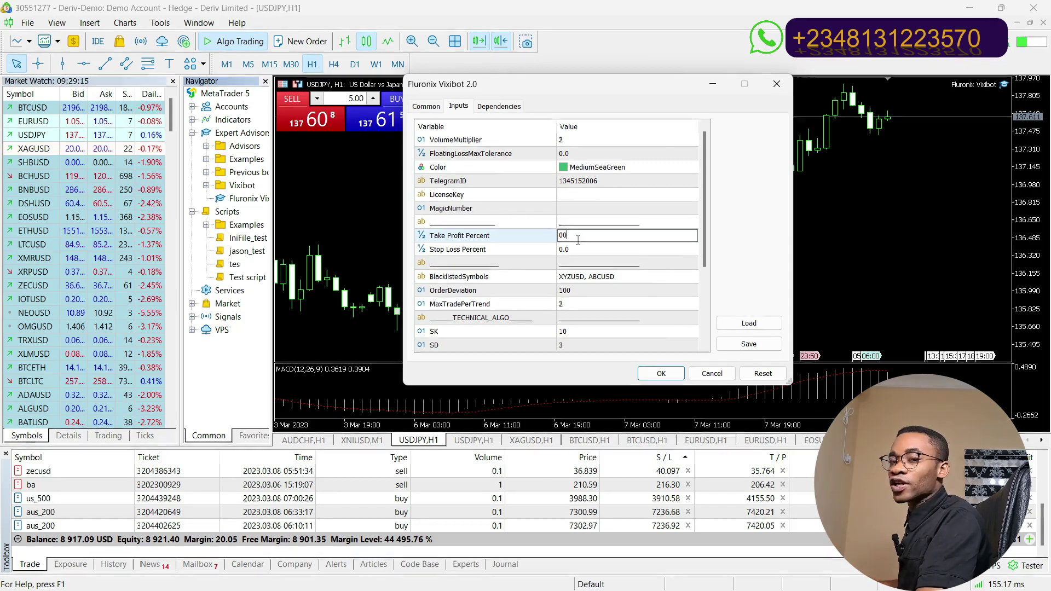
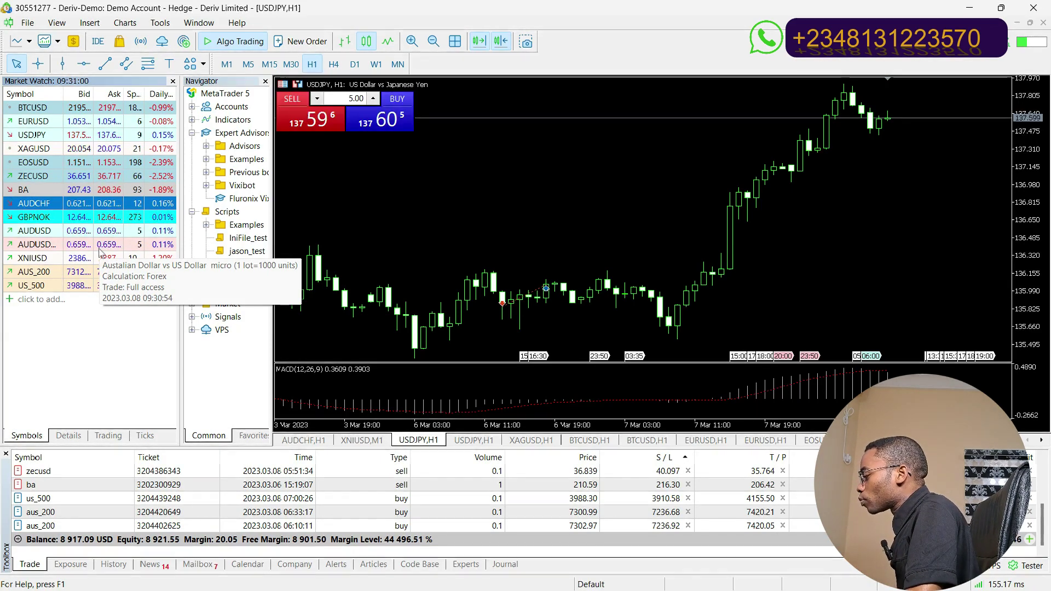
- Attach the Fluronix Vixibot expert advisor to the USDJPY H1 chart and display its input parameters
click(246, 277)
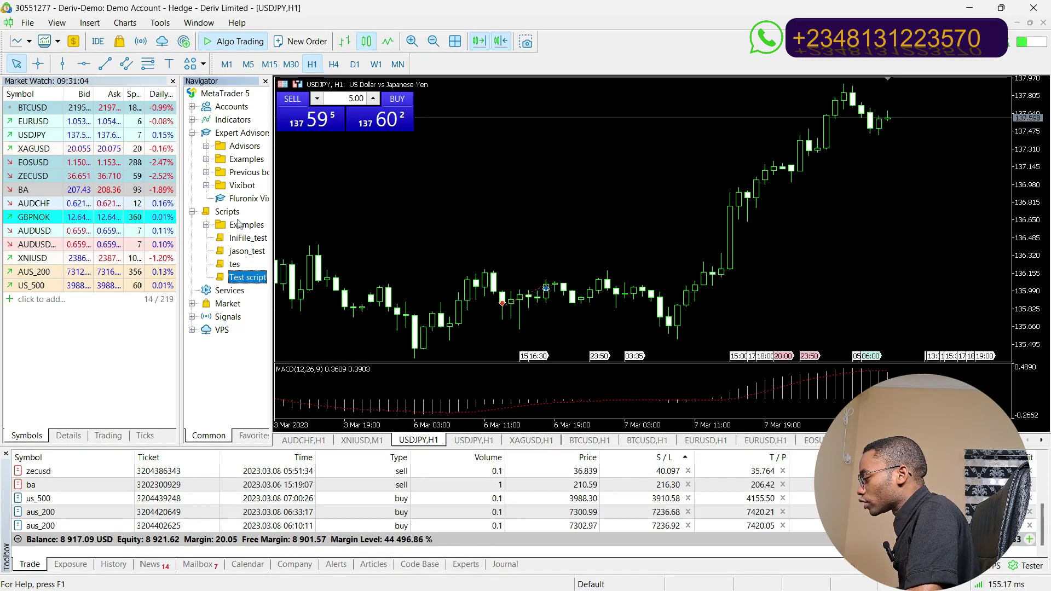
drag(246, 198, 453, 116)
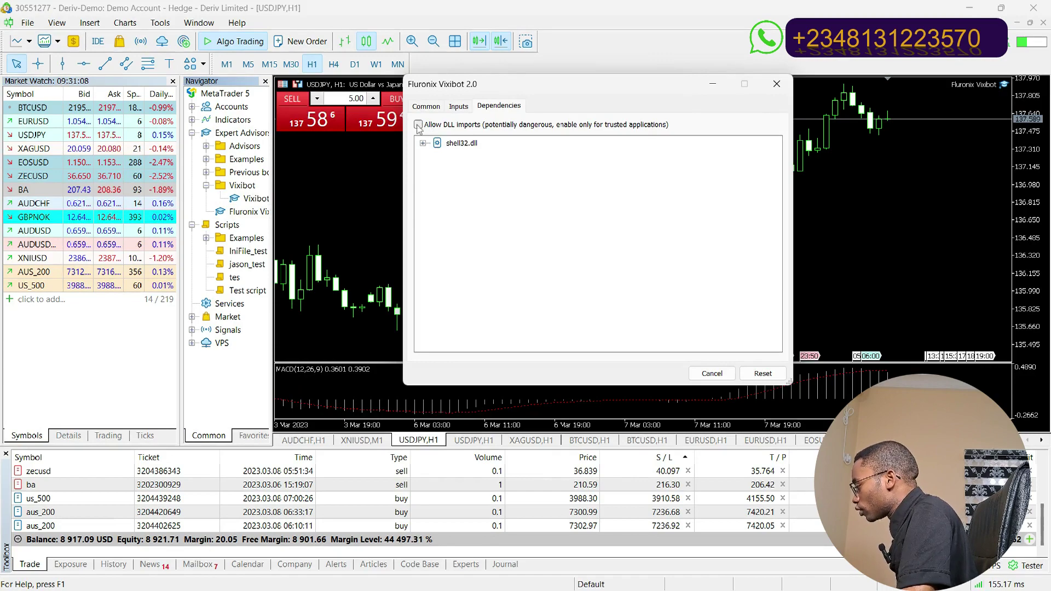
click(458, 107)
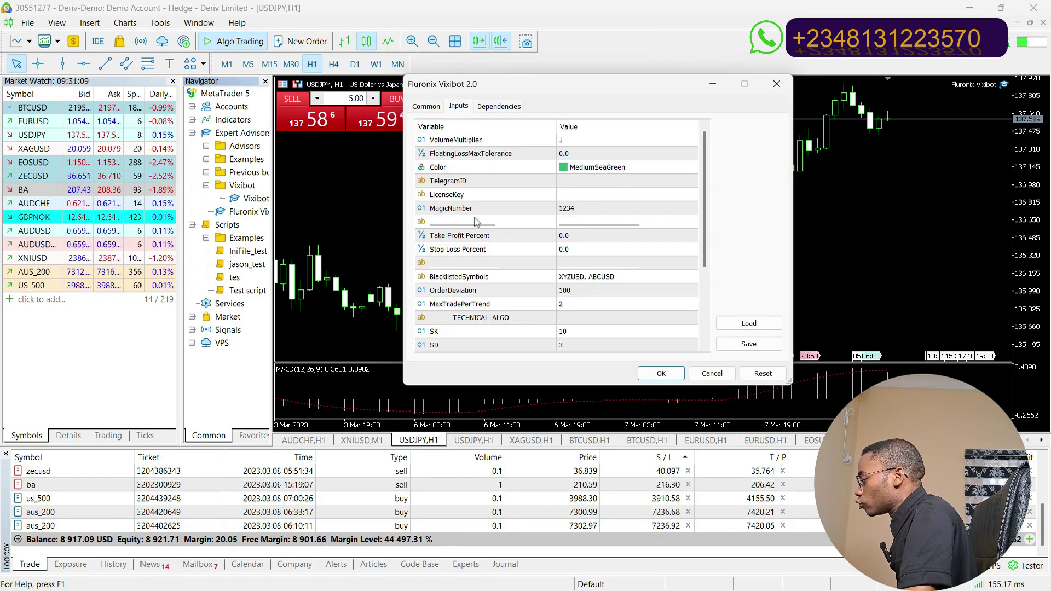
- Try replacing the BlacklistedSymbols value of the Vixibot expert with BA,GPBNOK, as a comma-separated list
double_click(589, 276)
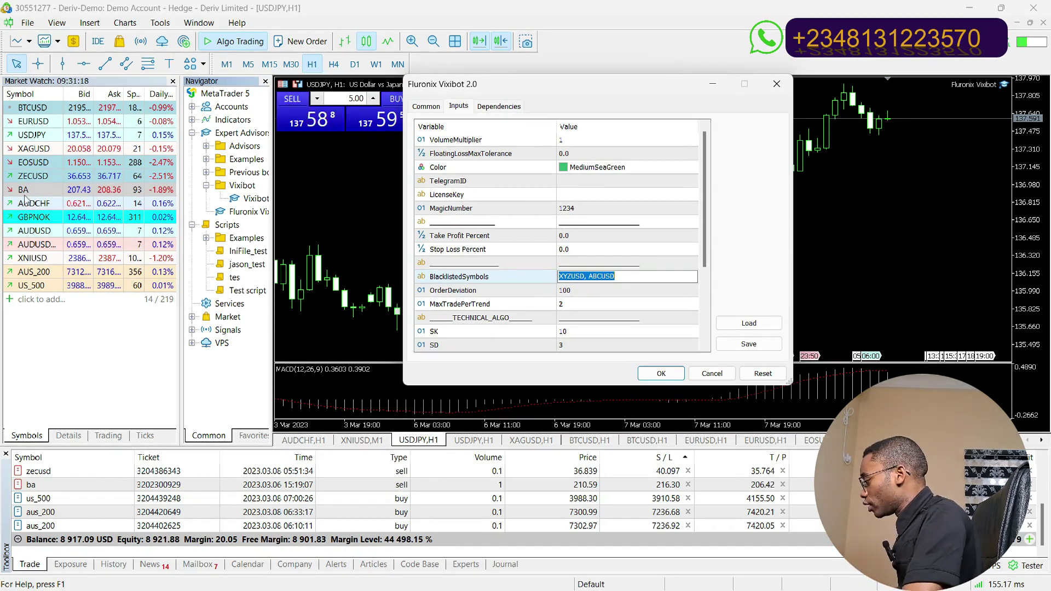
double_click(569, 273)
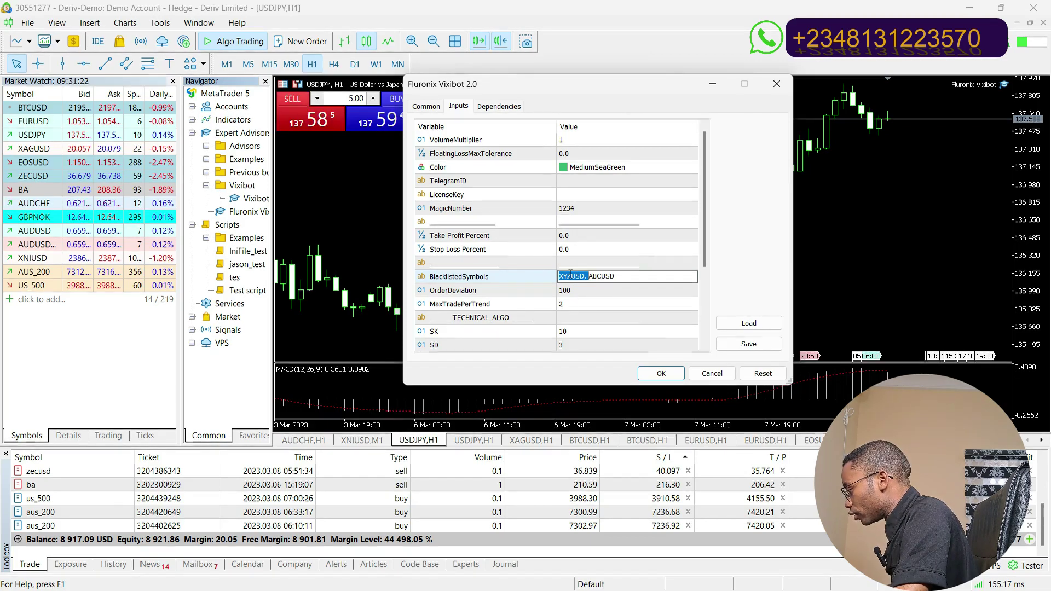
text(BA)
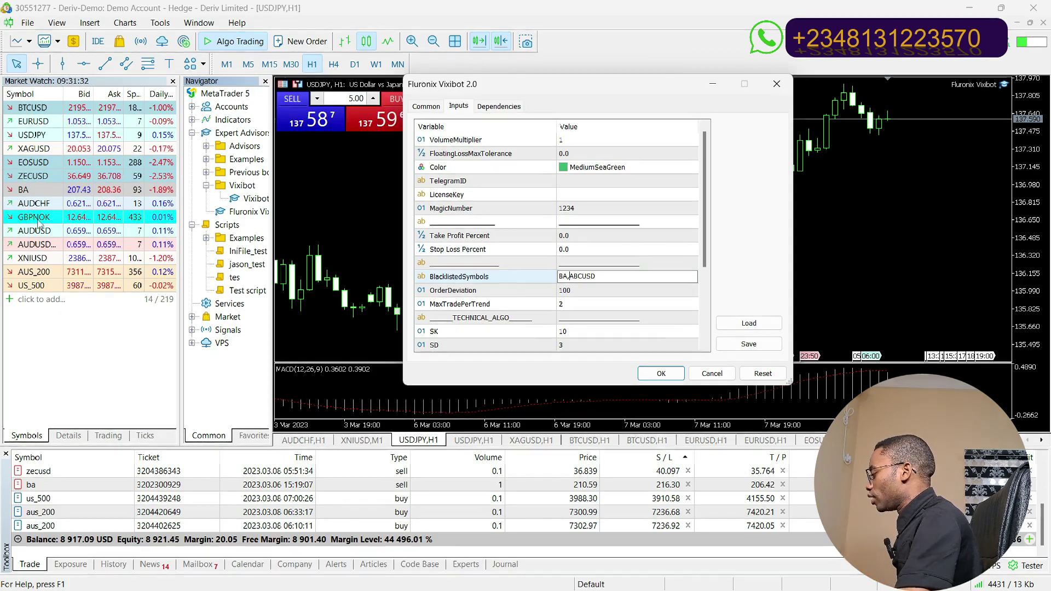
text(GPBNOK)
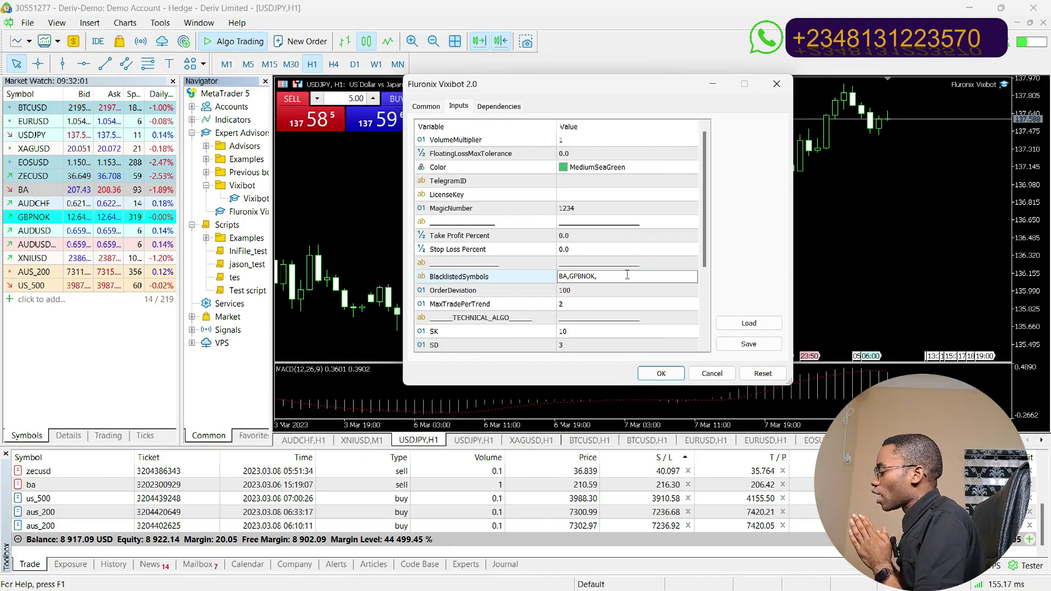
text(,)
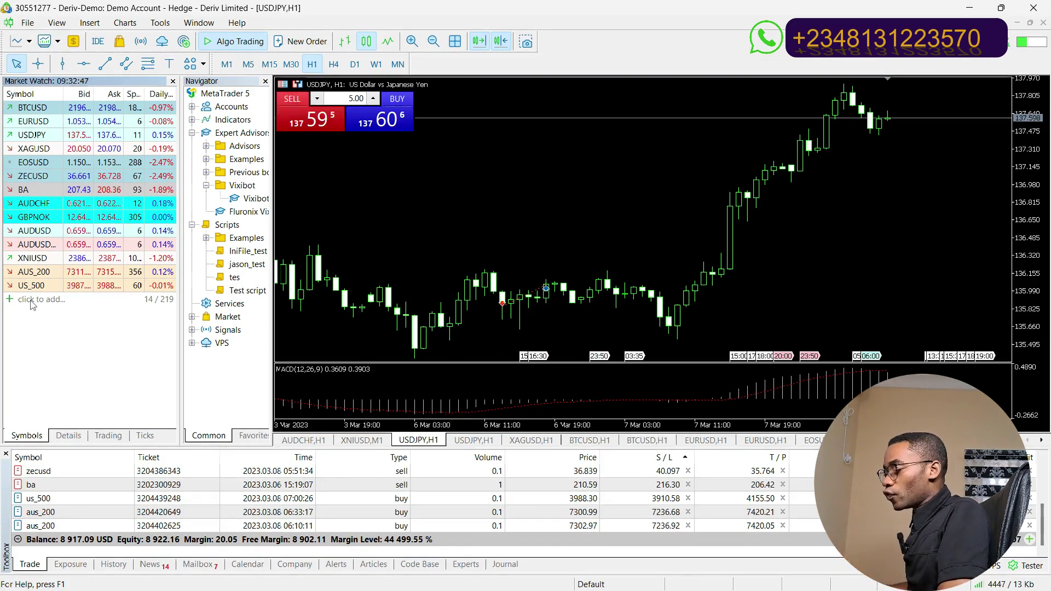
- Review the OrderDeviation and MaxTradePerTrend inputs in the Vixibot settings without changing them
click(32, 301)
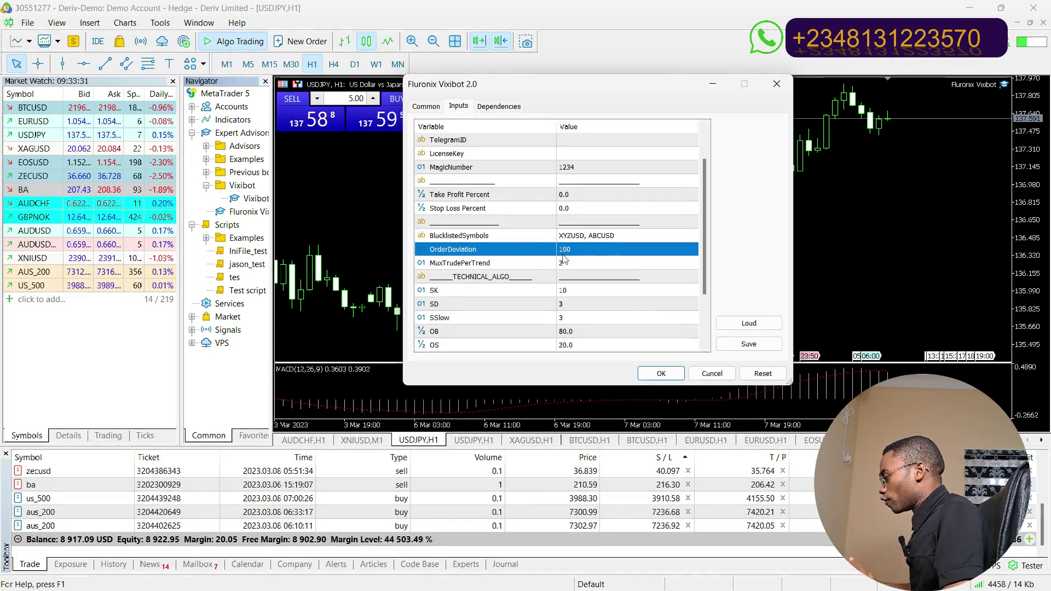
click(455, 265)
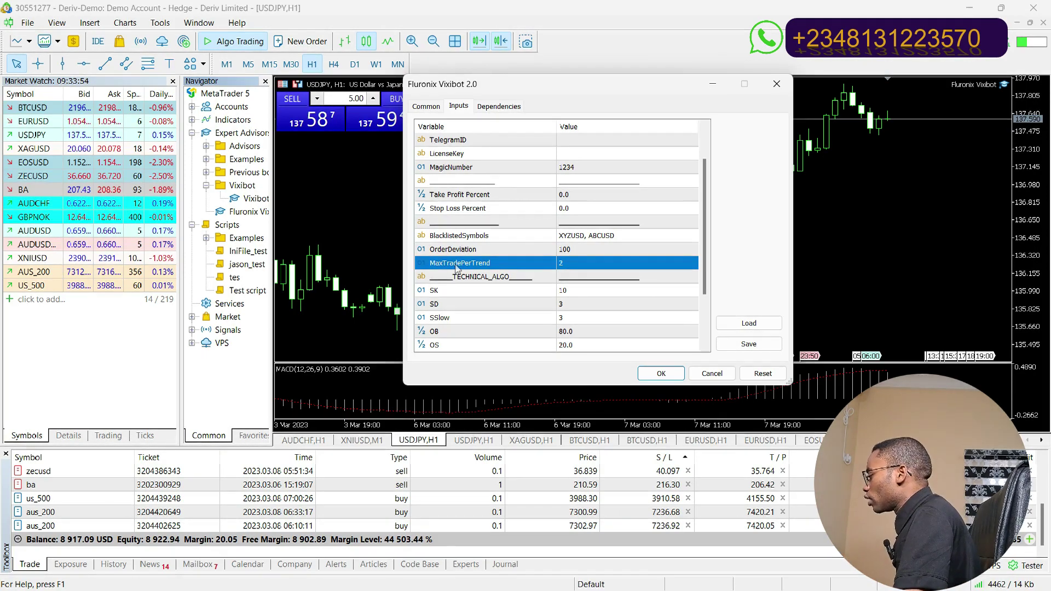
key(Return)
- Measure with the crosshair on the USDJPY H1 chart from the 6 March low to the recent high, and again from the 7 March low
middle_click(455, 321)
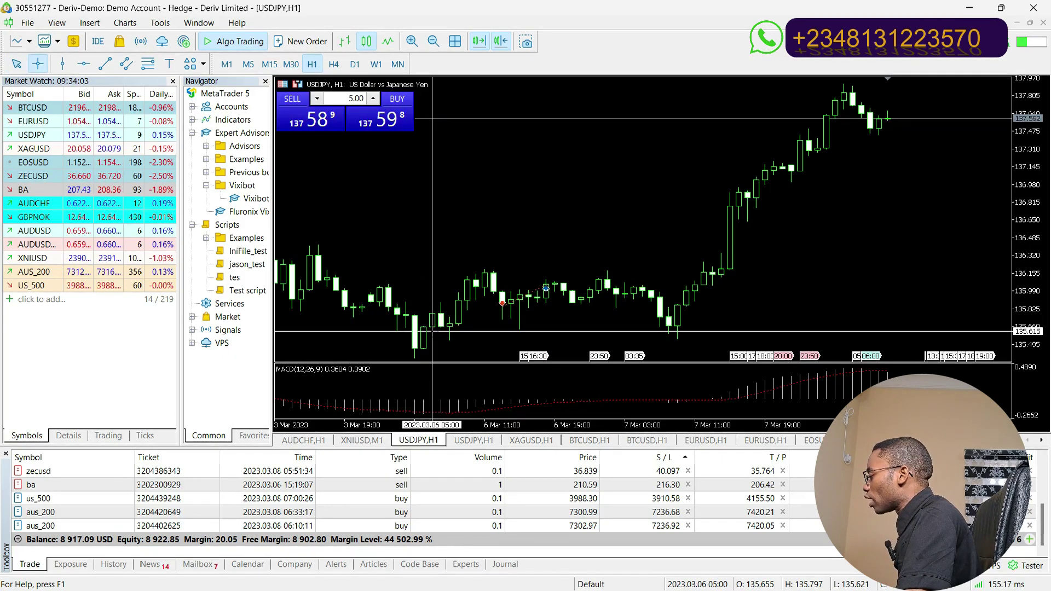
drag(431, 335, 856, 110)
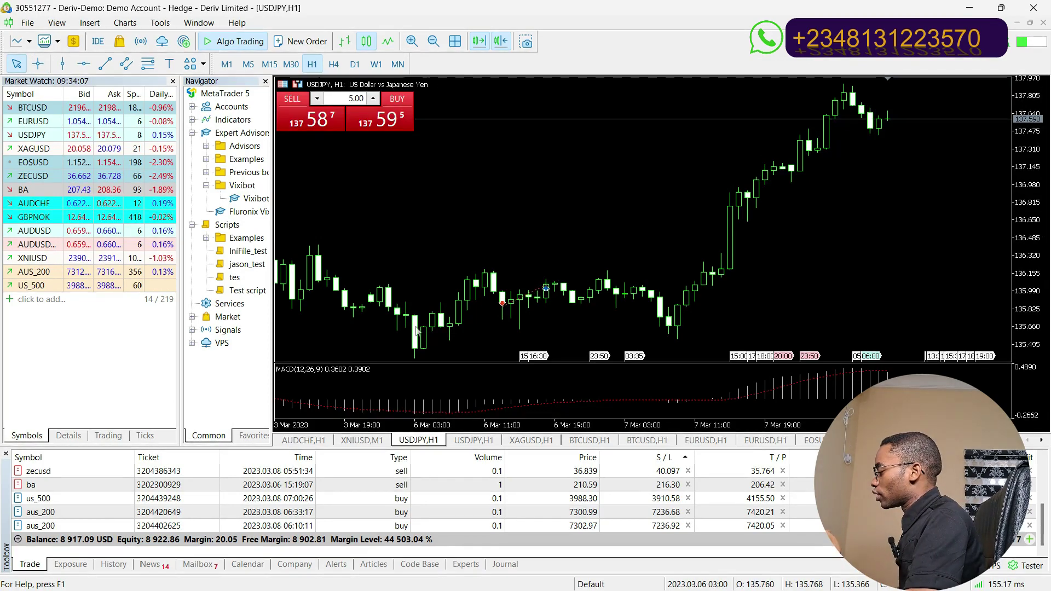
middle_click(453, 330)
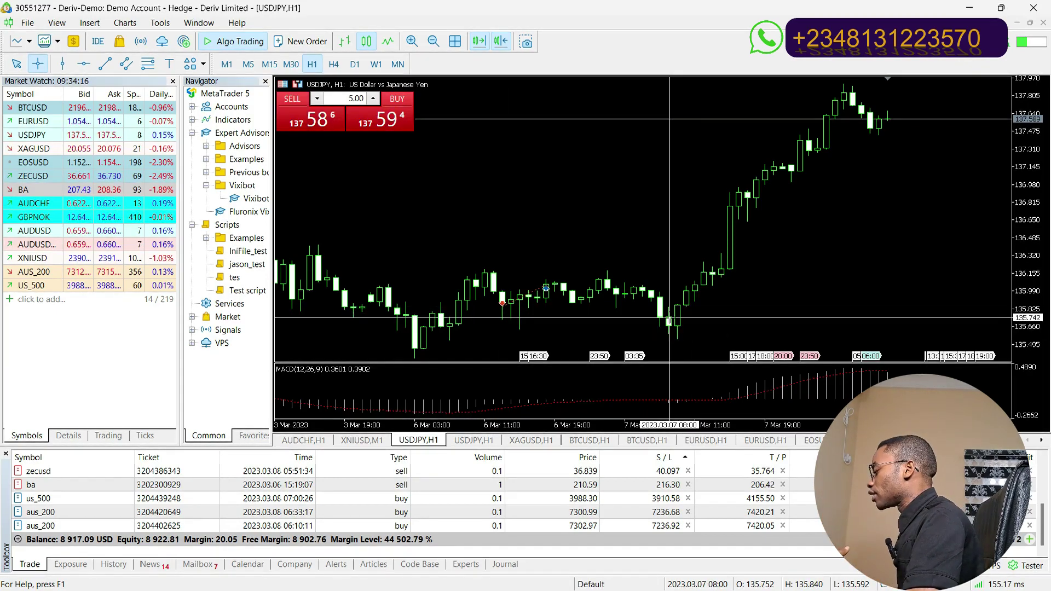
drag(668, 317, 484, 183)
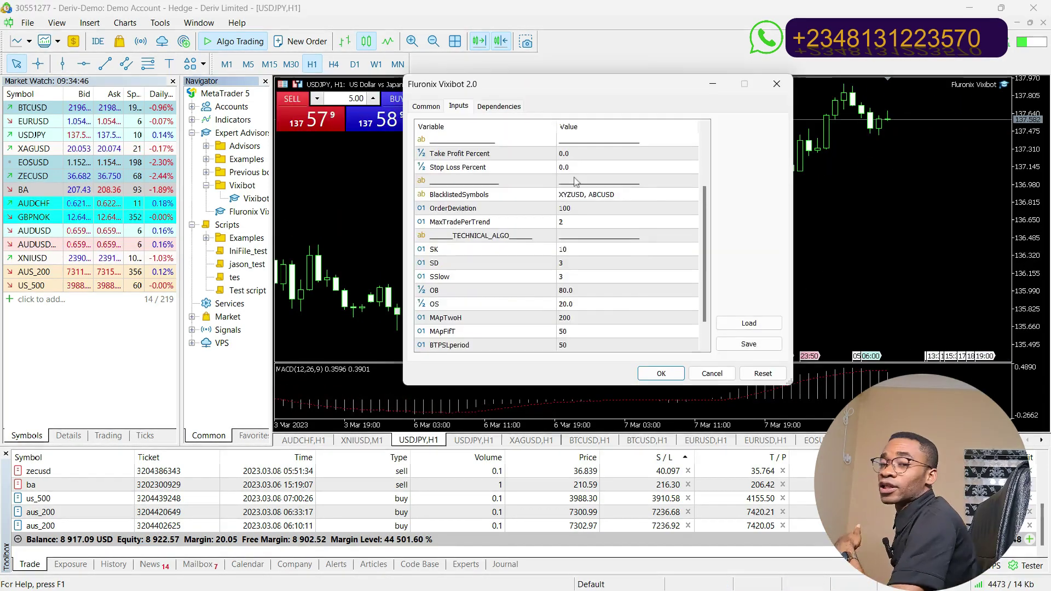
- Enter the licence key in the Vixibot LicenseKey input and apply the expert's settings to the USDJPY chart
scroll(473, 225, down, 1)
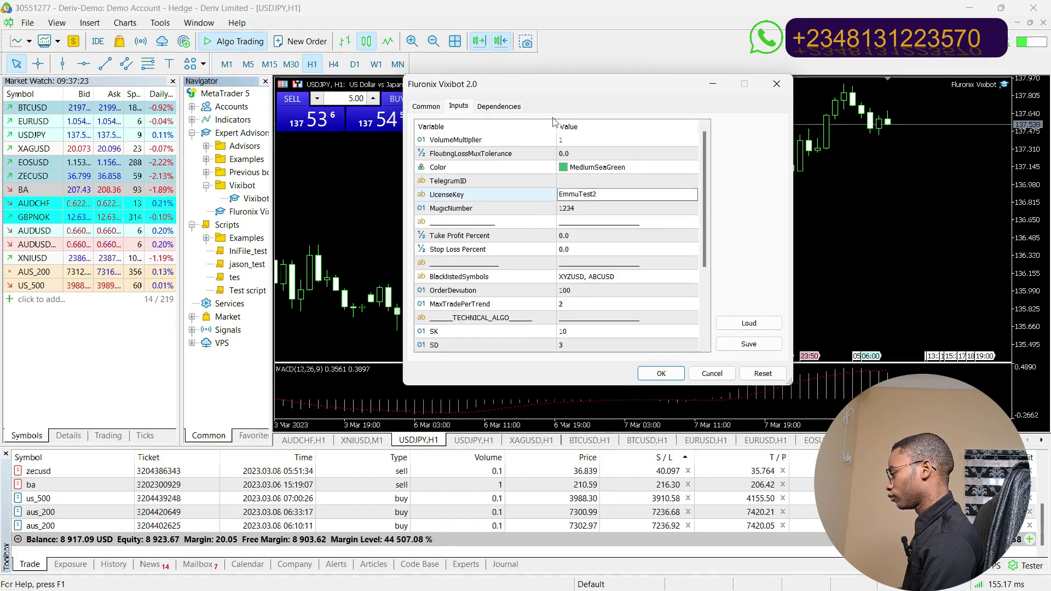
click(493, 194)
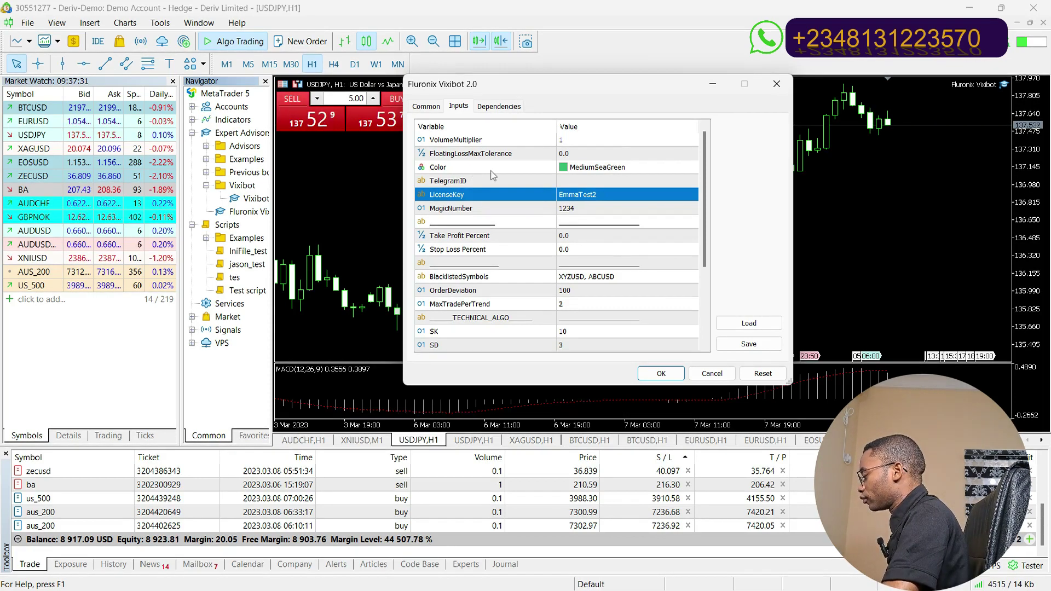
click(661, 373)
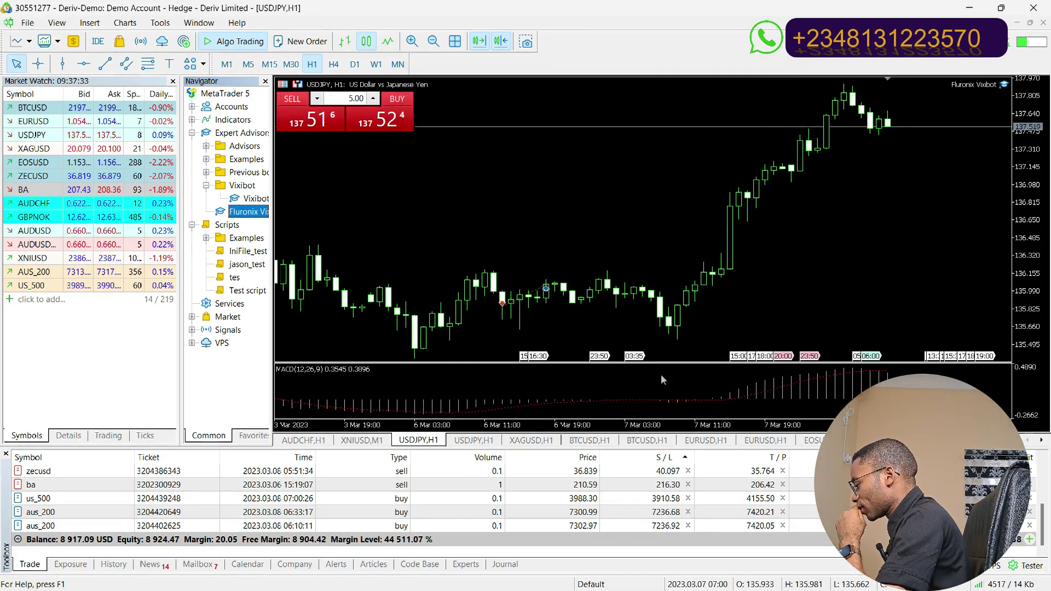